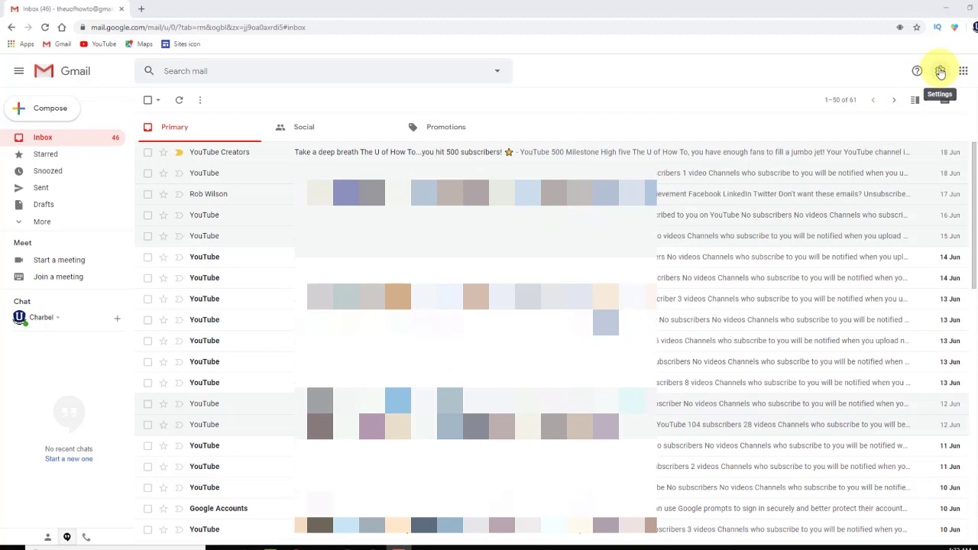
# - Open the full theme gallery from the settings, choose the High Contrast theme and save it
pyautogui.click(941, 72)
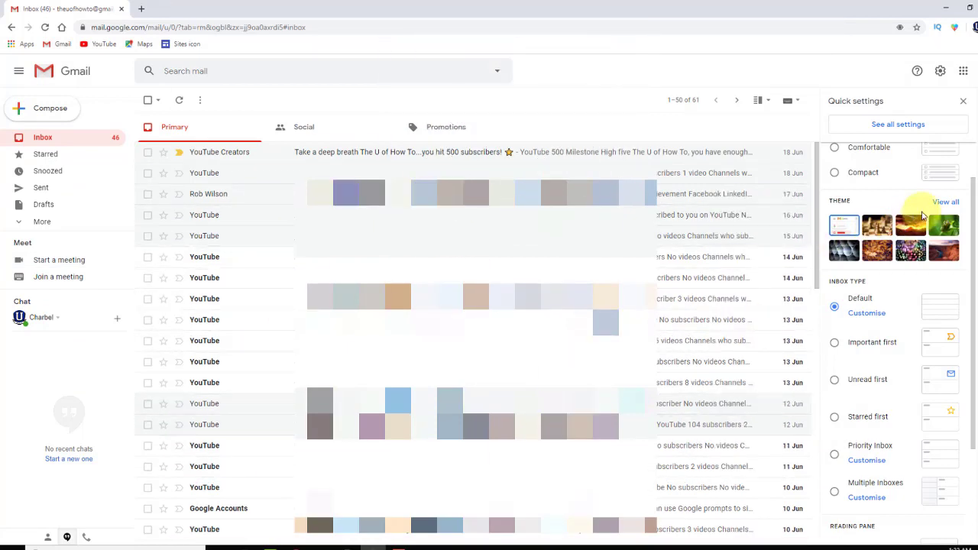
pyautogui.click(946, 203)
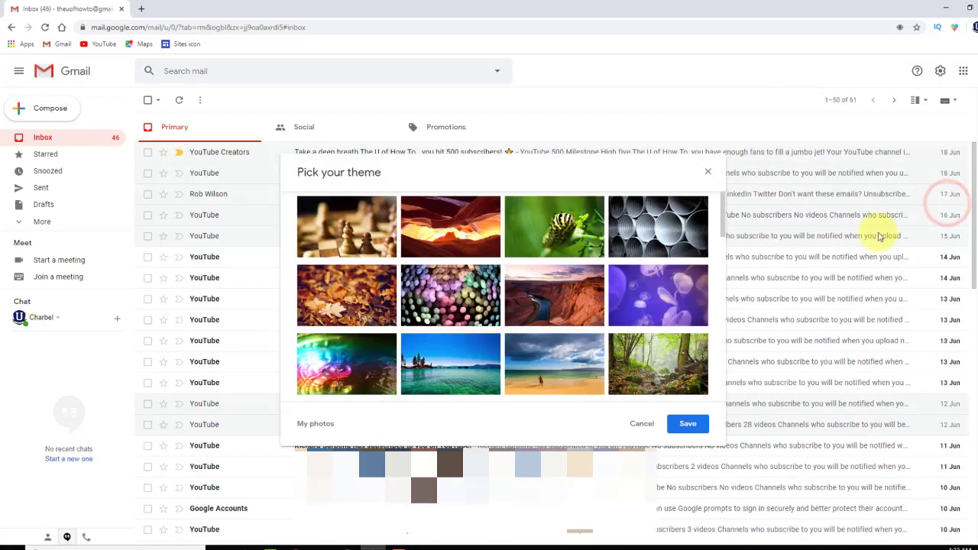
pyautogui.scroll(-5, 501, 279)
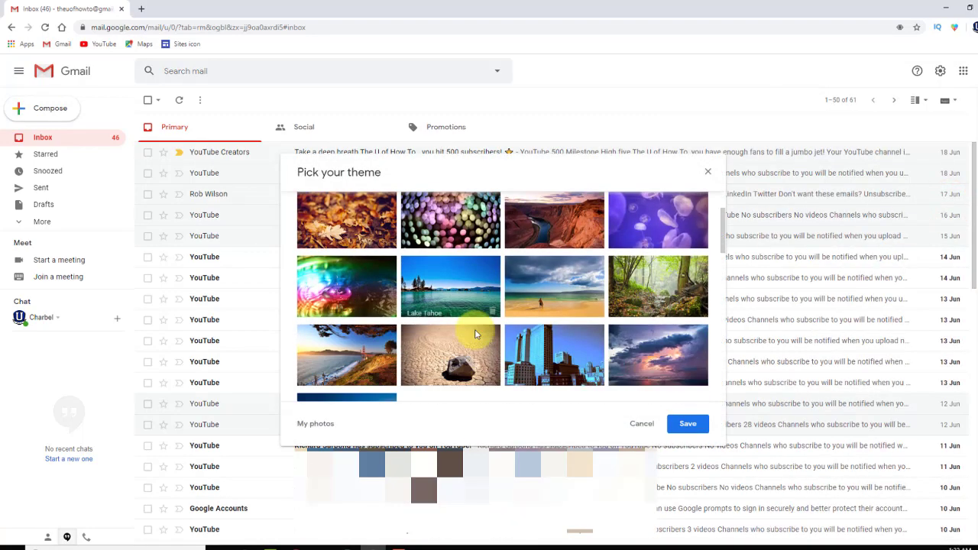
pyautogui.scroll(-5, 482, 235)
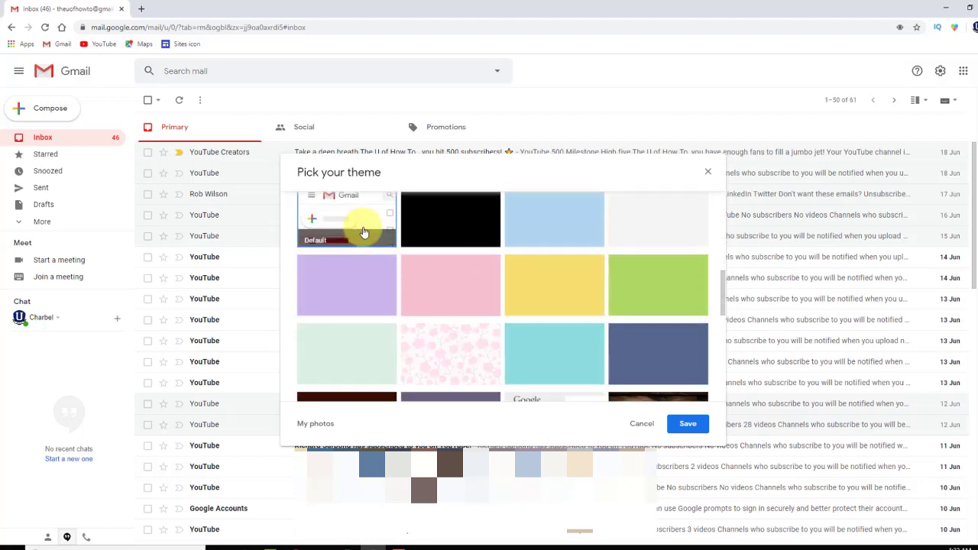
pyautogui.scroll(1, 504, 253)
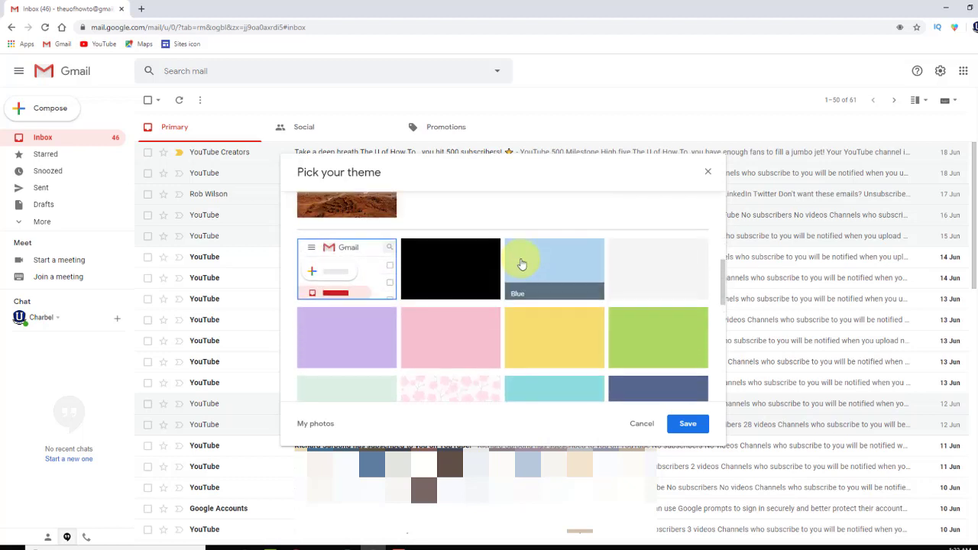
pyautogui.scroll(-1, 480, 291)
pyautogui.scroll(-2, 490, 293)
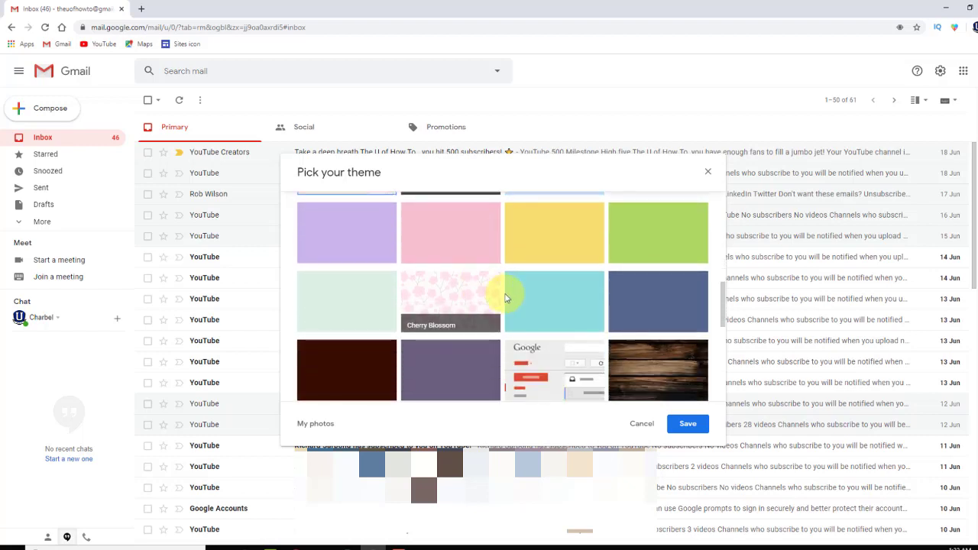
pyautogui.scroll(-2, 554, 314)
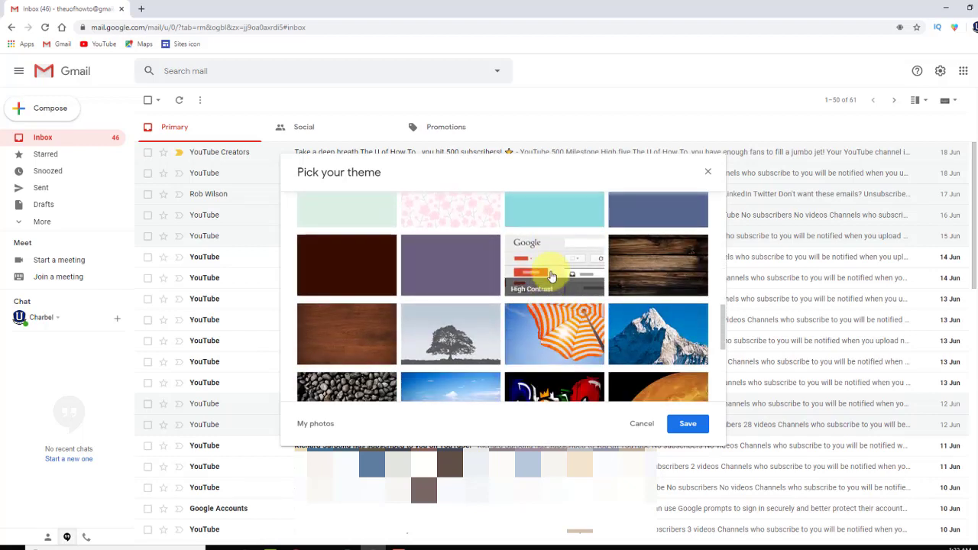
pyautogui.click(551, 269)
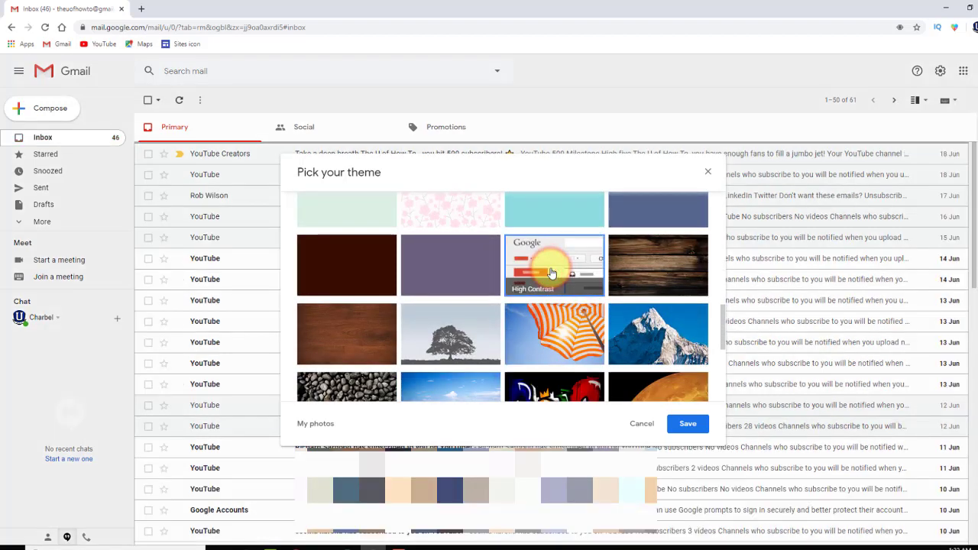
pyautogui.click(677, 422)
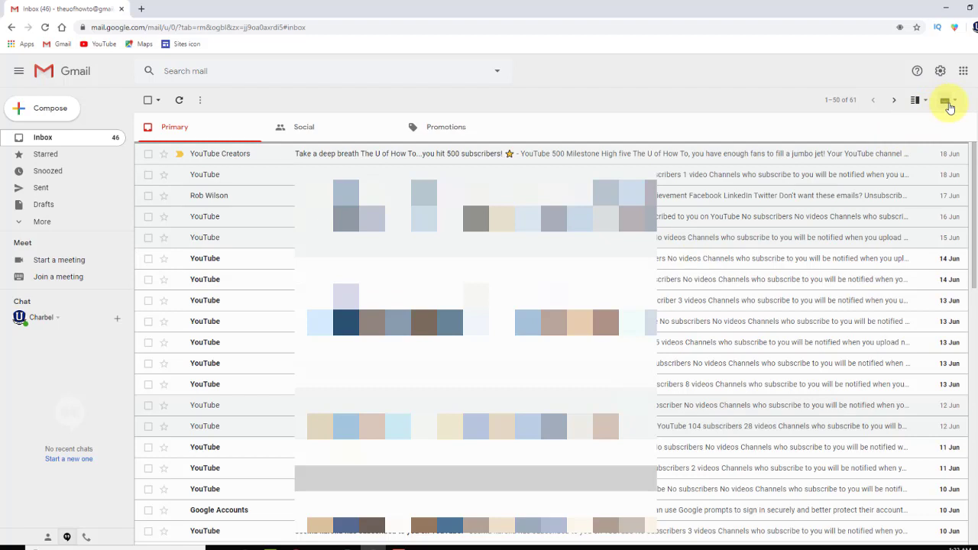
# - Reopen the theme gallery and preview the solid black, metal pipes and river canyon themes
pyautogui.click(942, 72)
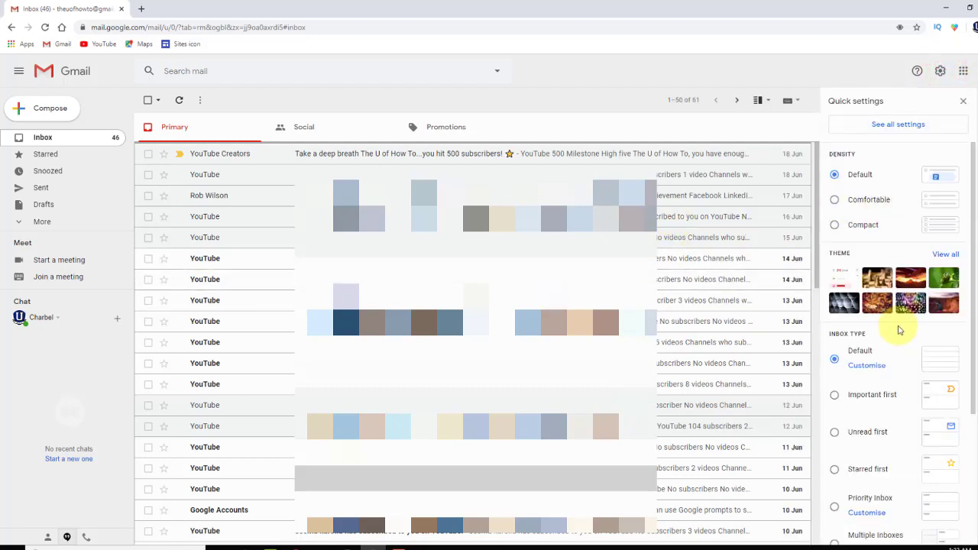
pyautogui.click(946, 255)
pyautogui.scroll(-5, 474, 329)
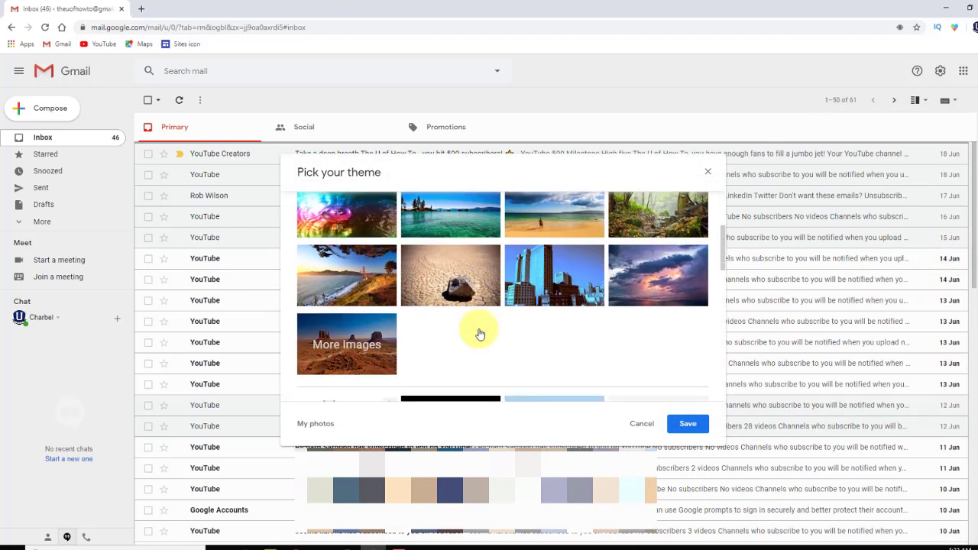
pyautogui.scroll(-2, 479, 334)
pyautogui.click(437, 279)
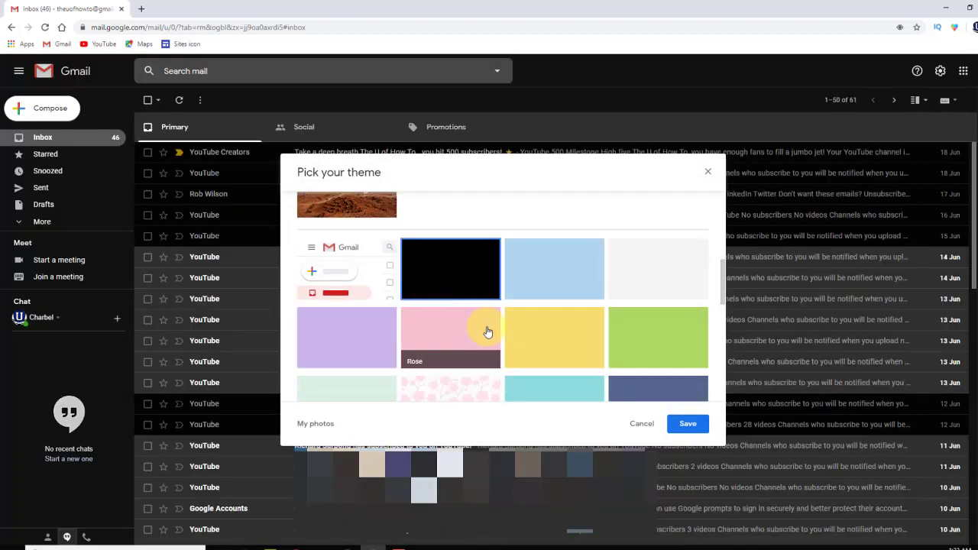
pyautogui.scroll(7, 488, 332)
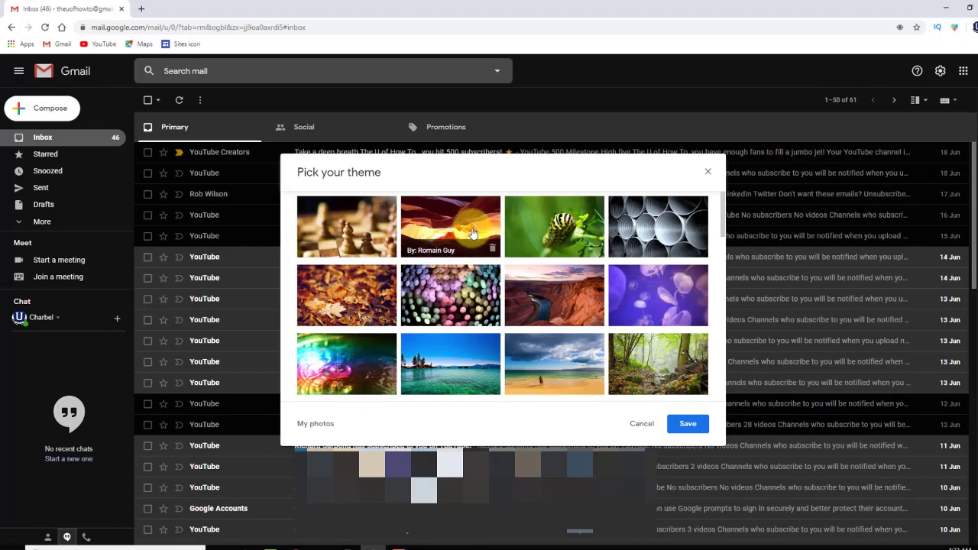
pyautogui.click(666, 239)
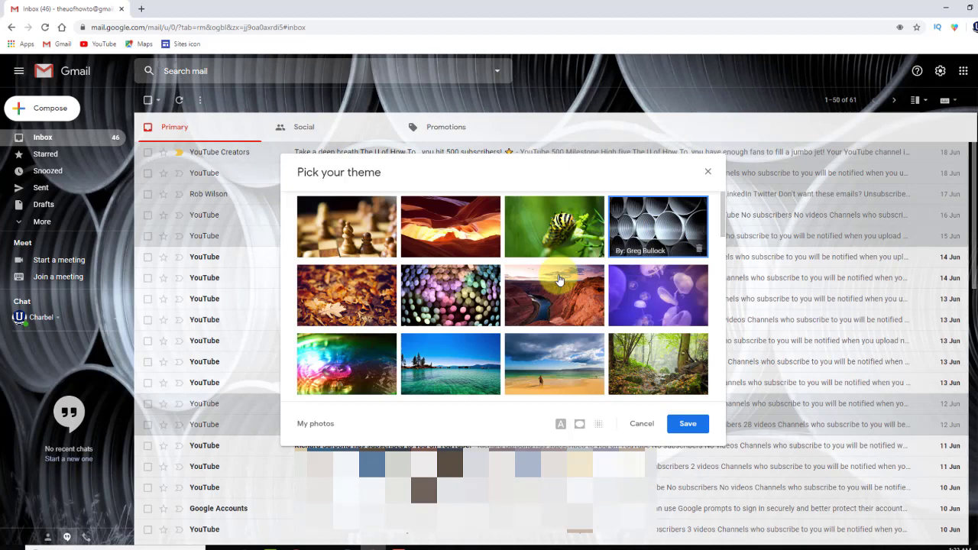
pyautogui.click(535, 292)
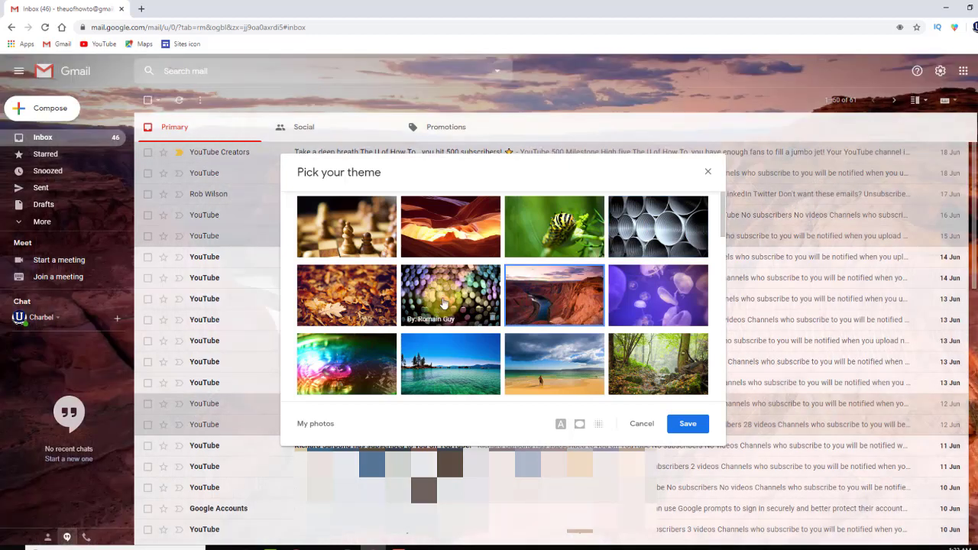
# - Select the High Contrast theme again in the theme gallery and save it
pyautogui.scroll(-6, 452, 323)
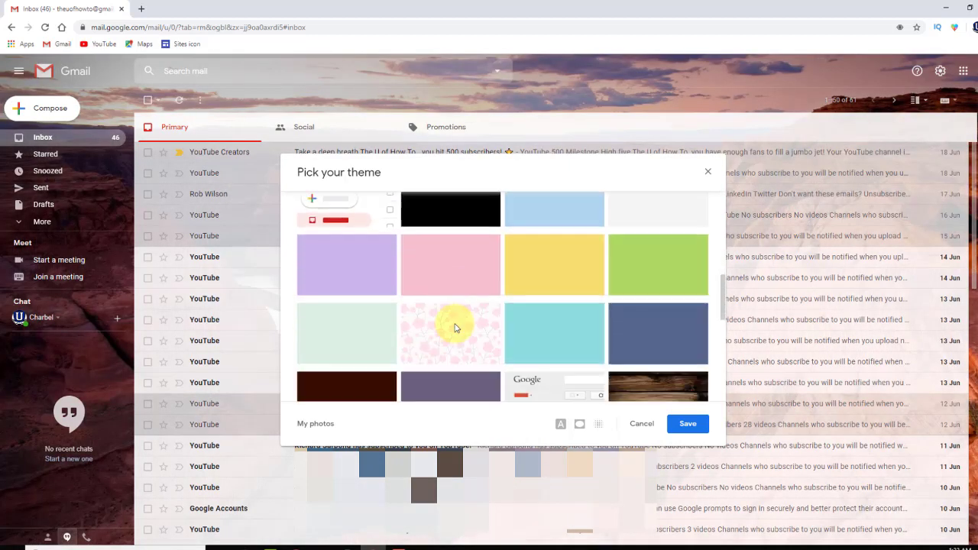
pyautogui.scroll(-3, 458, 324)
pyautogui.click(557, 277)
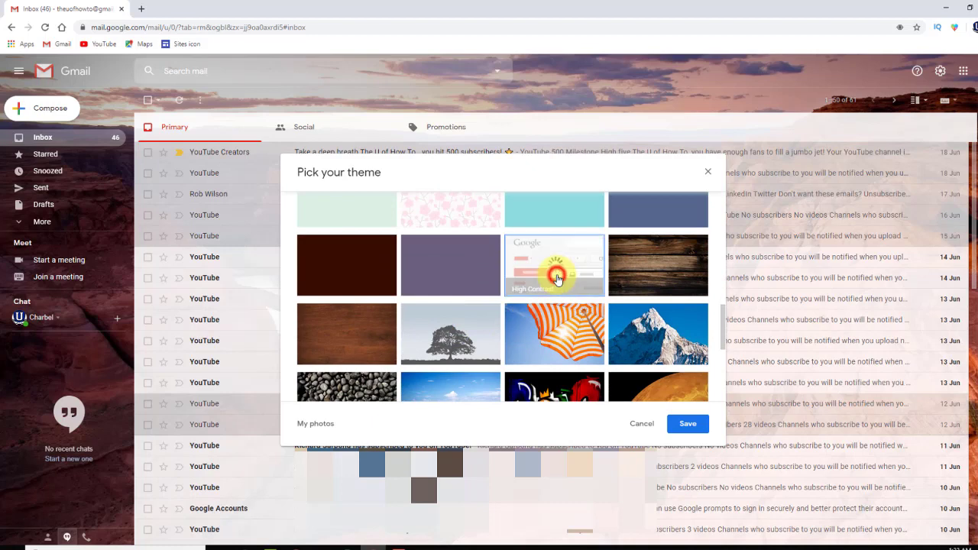
pyautogui.click(687, 425)
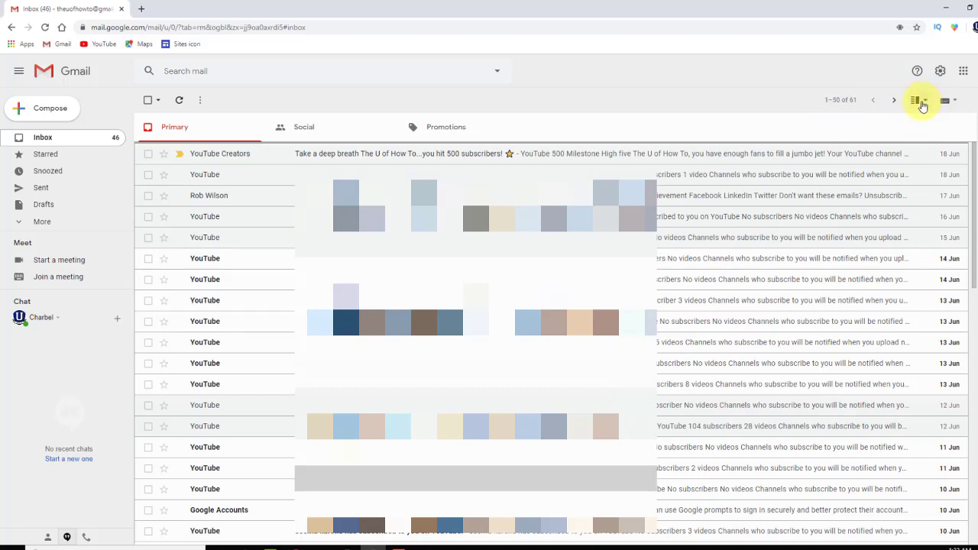
# - Set the reading pane to Right of inbox in the quick settings and close the settings
pyautogui.click(925, 106)
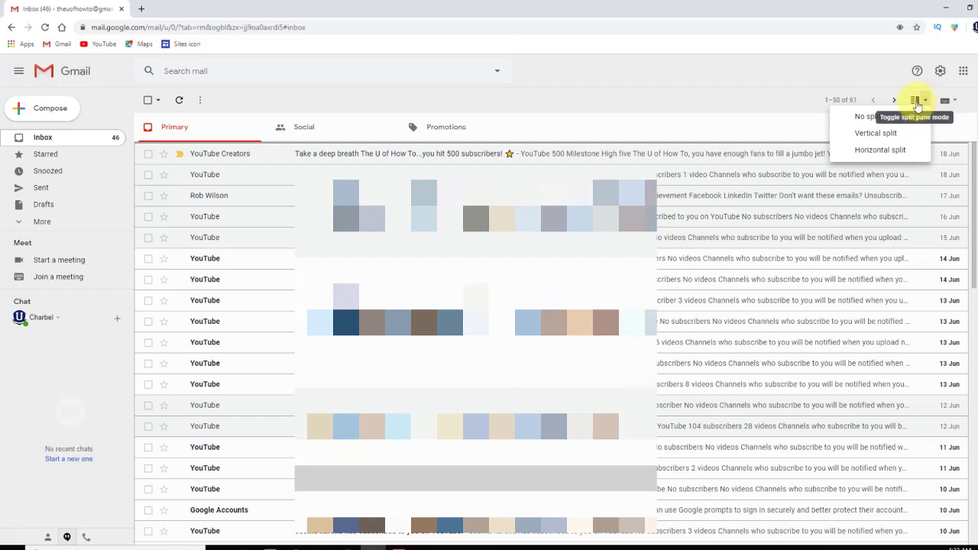
pyautogui.click(943, 74)
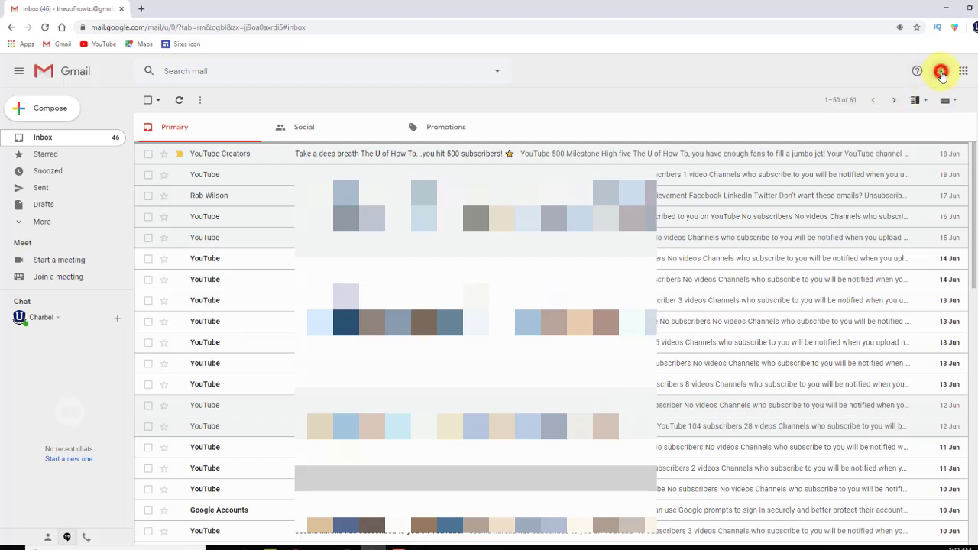
pyautogui.scroll(-3, 939, 291)
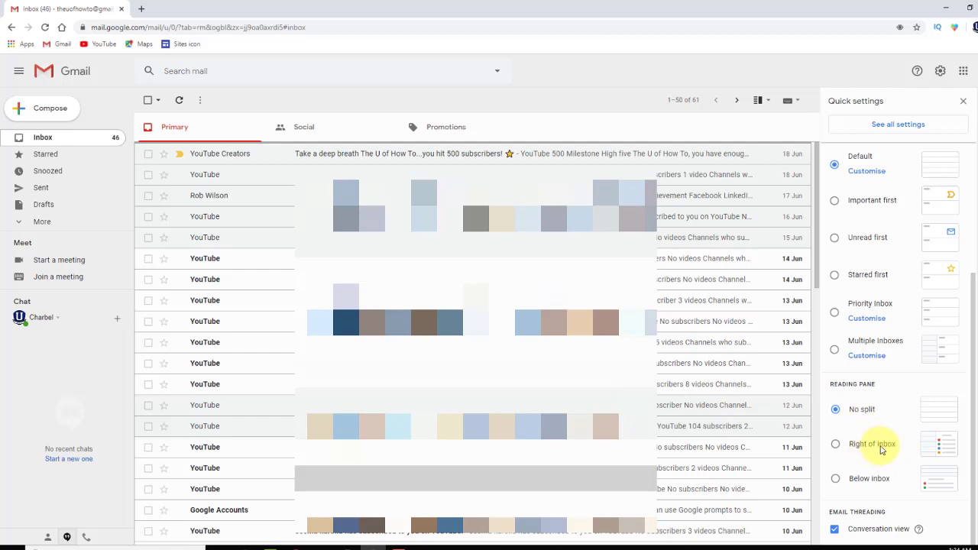
pyautogui.click(837, 447)
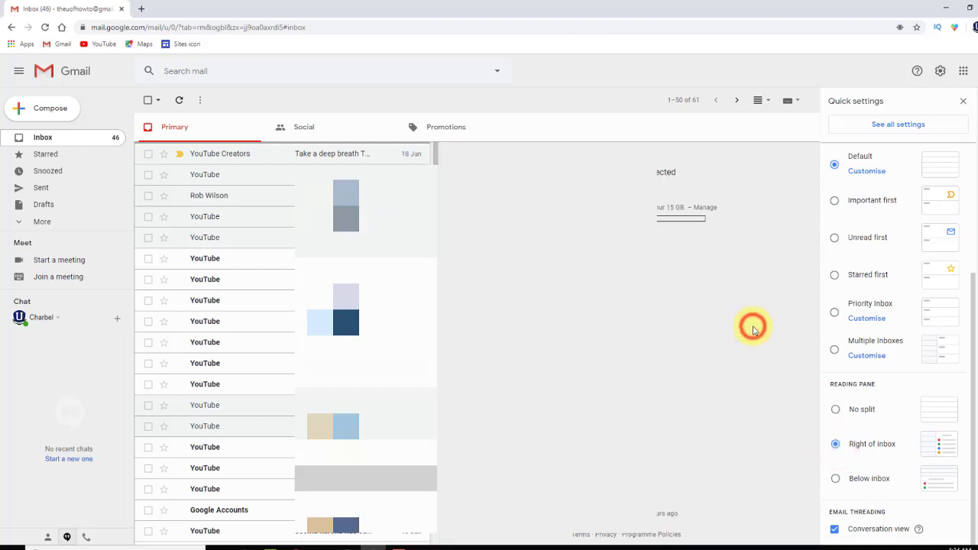
pyautogui.click(963, 101)
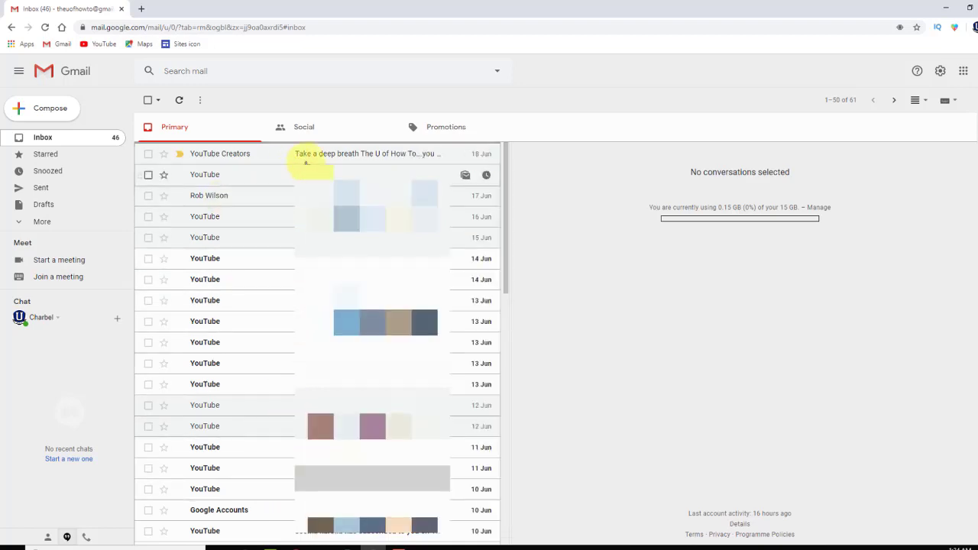
# - View the YouTube Creators email and the YouTube subscriber notification below it in the reading pane, ending on the YouTube Creators email
pyautogui.click(316, 157)
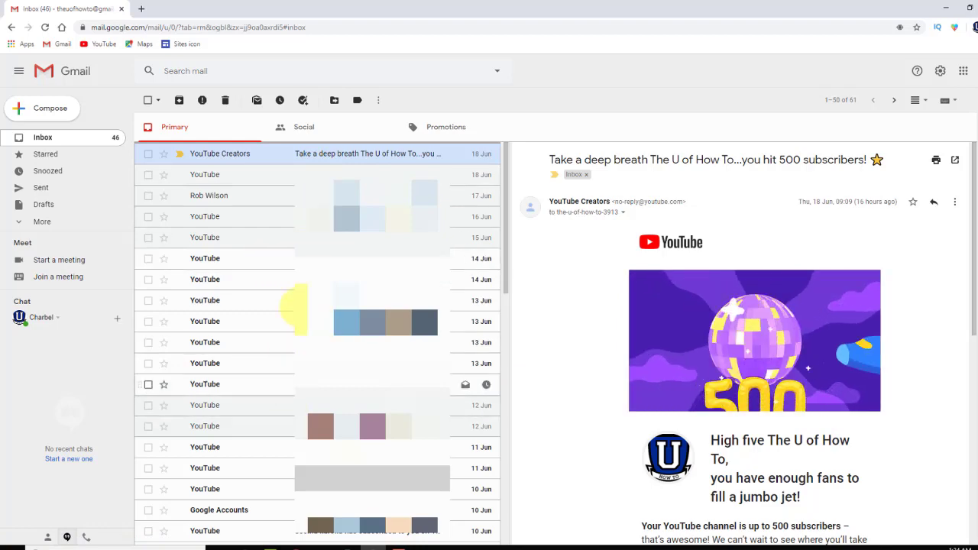
pyautogui.click(321, 176)
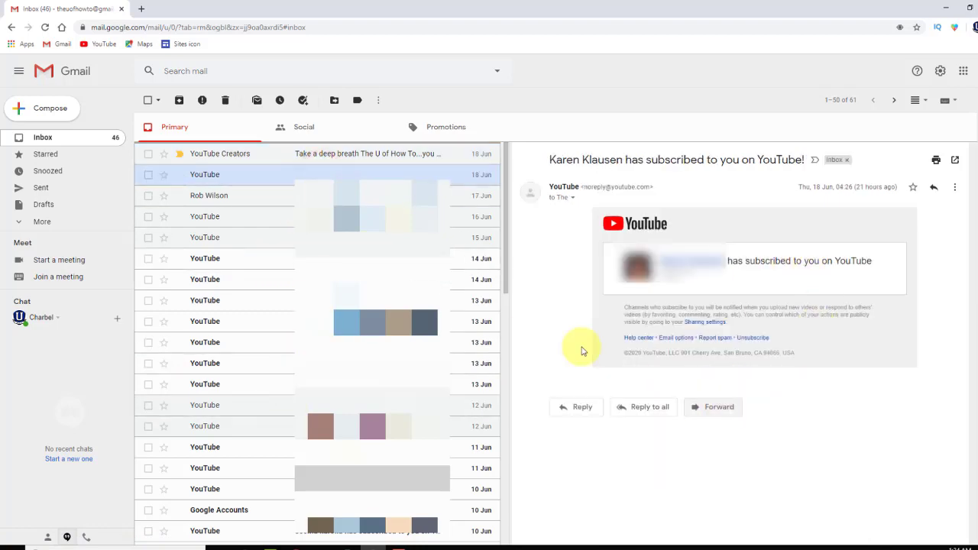
pyautogui.click(303, 154)
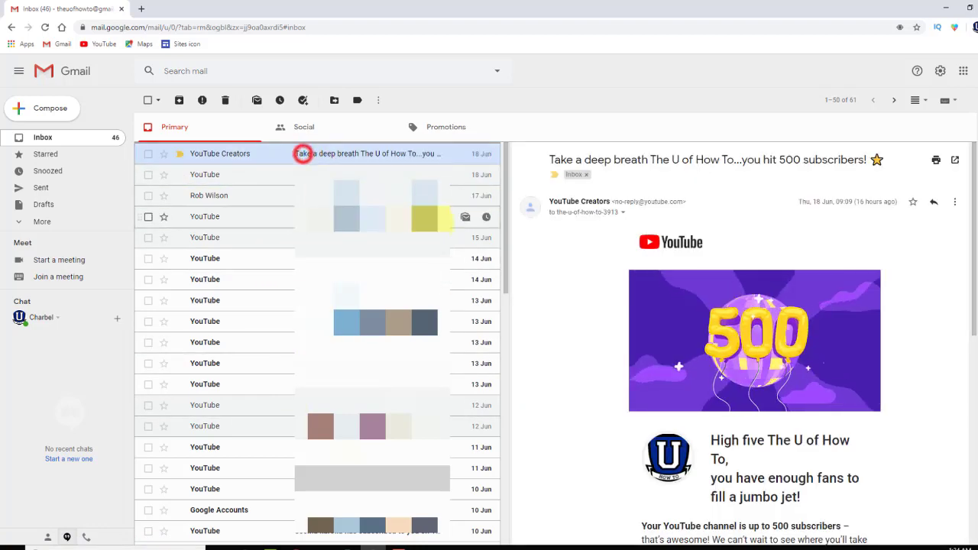
# - Switch the inbox to No split, open the YouTube Creators email at full width and return to the inbox
pyautogui.click(925, 102)
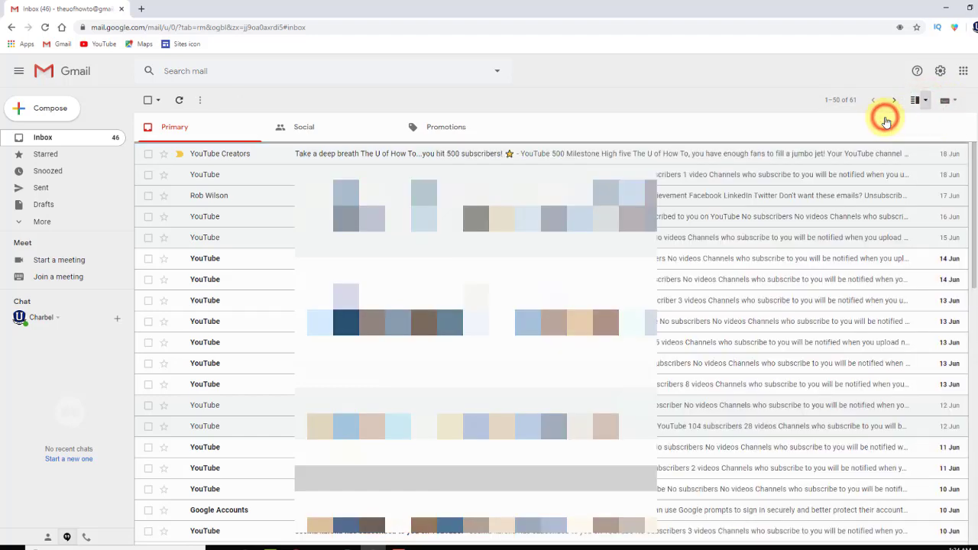
pyautogui.click(342, 156)
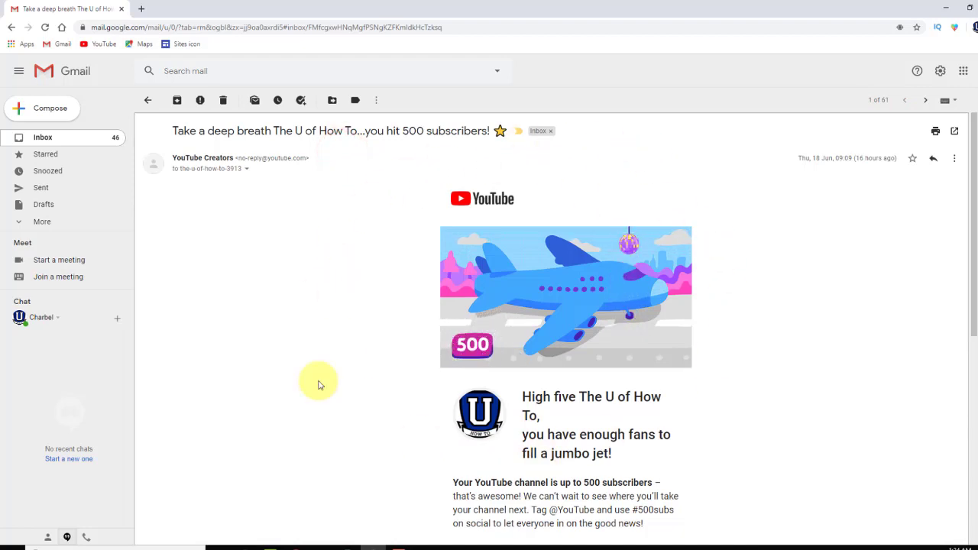
pyautogui.click(147, 102)
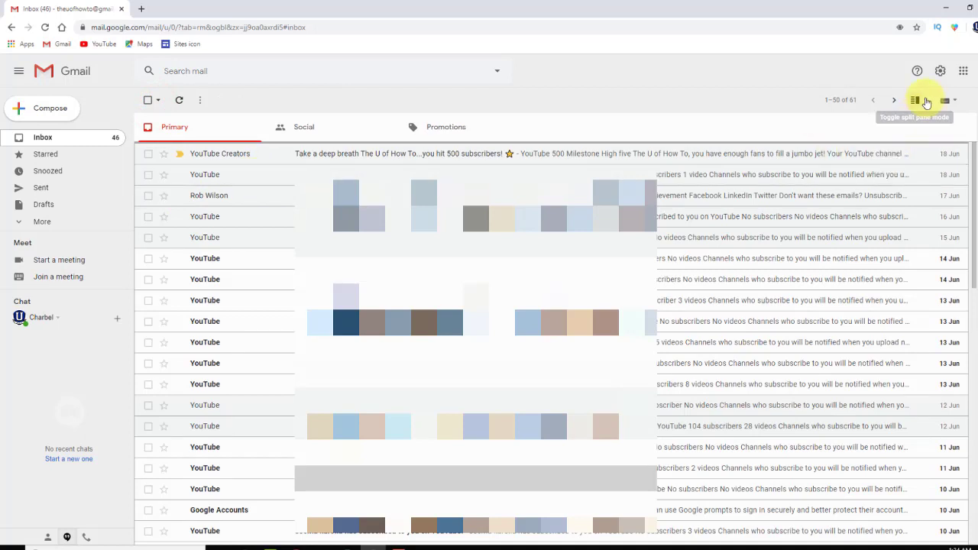
# - Switch the inbox to Vertical split, then reply "That's great! Thank you!" to the YouTube Creators email and send it
pyautogui.click(924, 101)
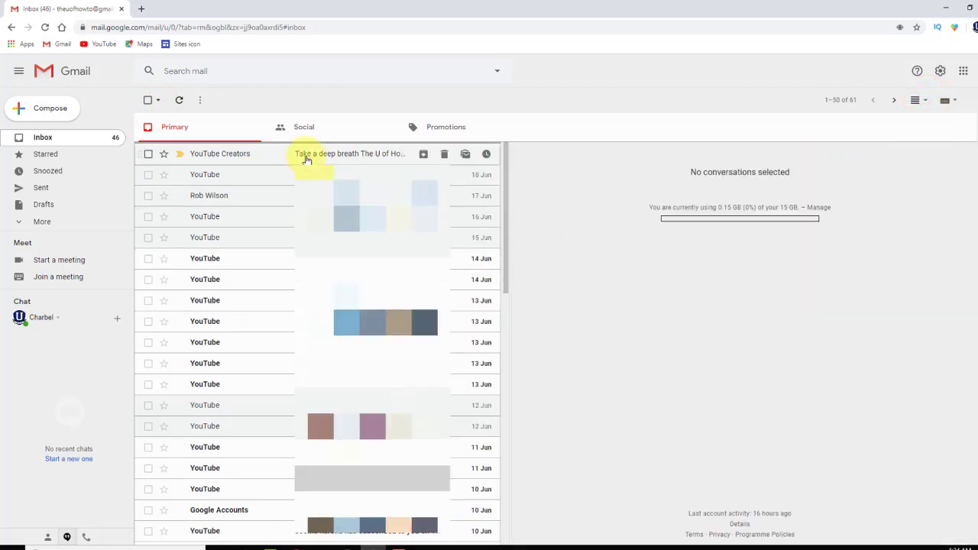
pyautogui.click(307, 159)
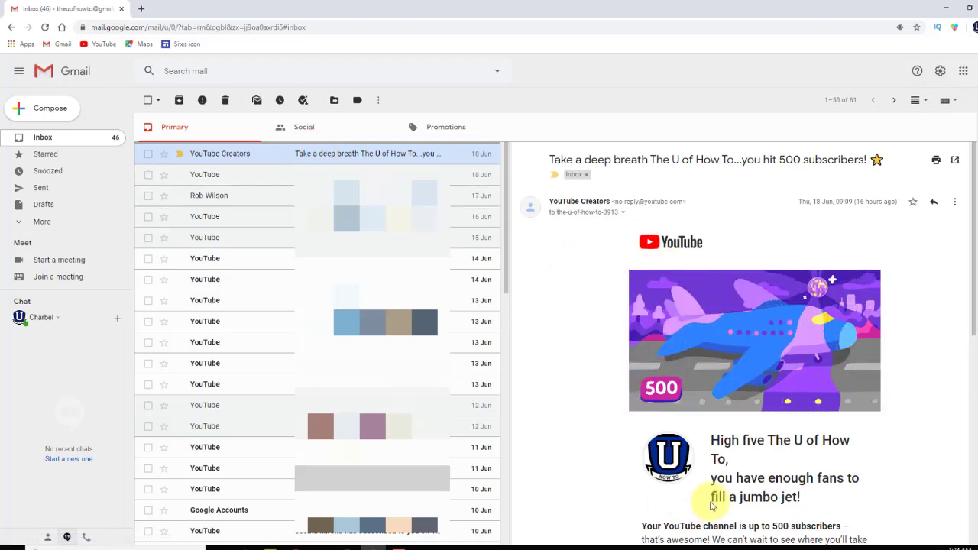
pyautogui.scroll(-4, 726, 428)
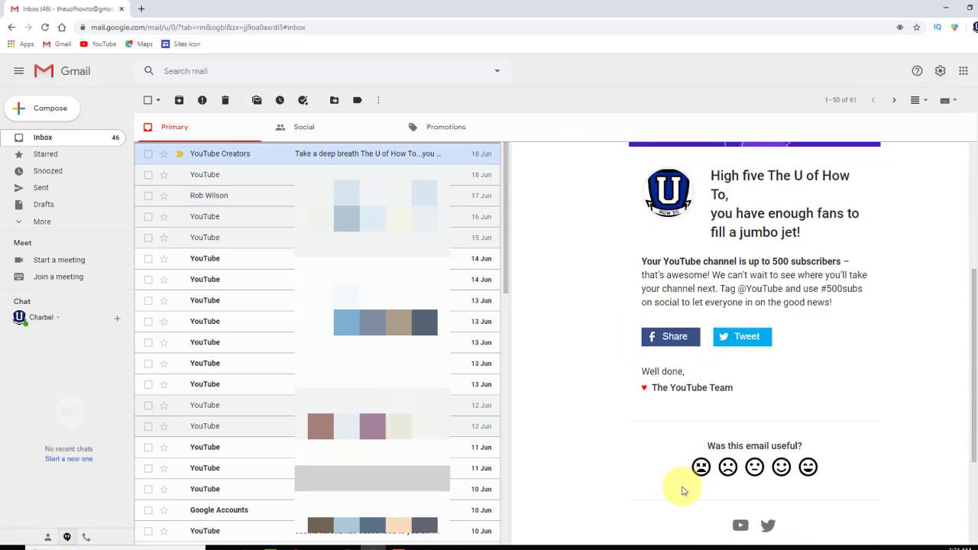
pyautogui.scroll(-3, 703, 486)
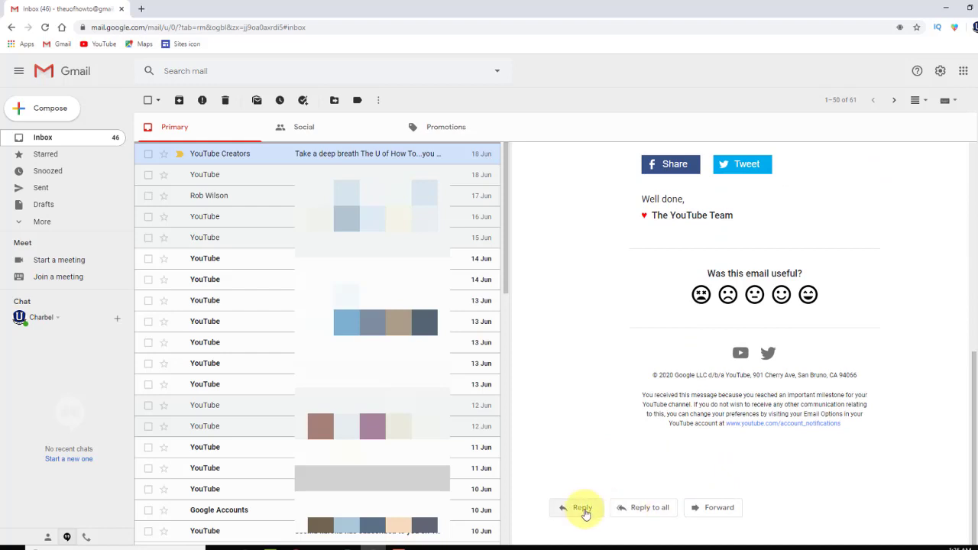
pyautogui.click(583, 509)
pyautogui.write("That's great! Thank you!")
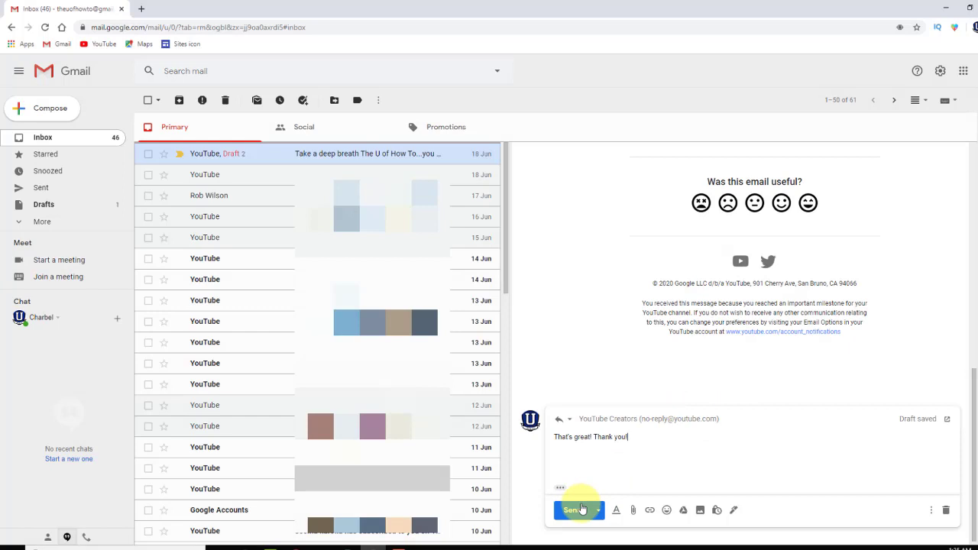
pyautogui.click(576, 511)
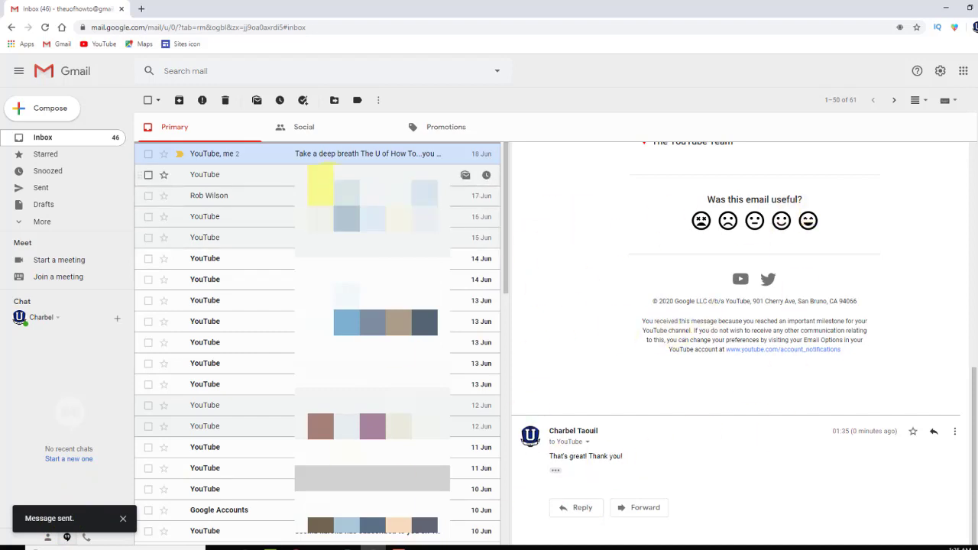
# - View the YouTube subscriber notification second in the list, then the replied YouTube conversation above it, in the reading pane
pyautogui.click(322, 176)
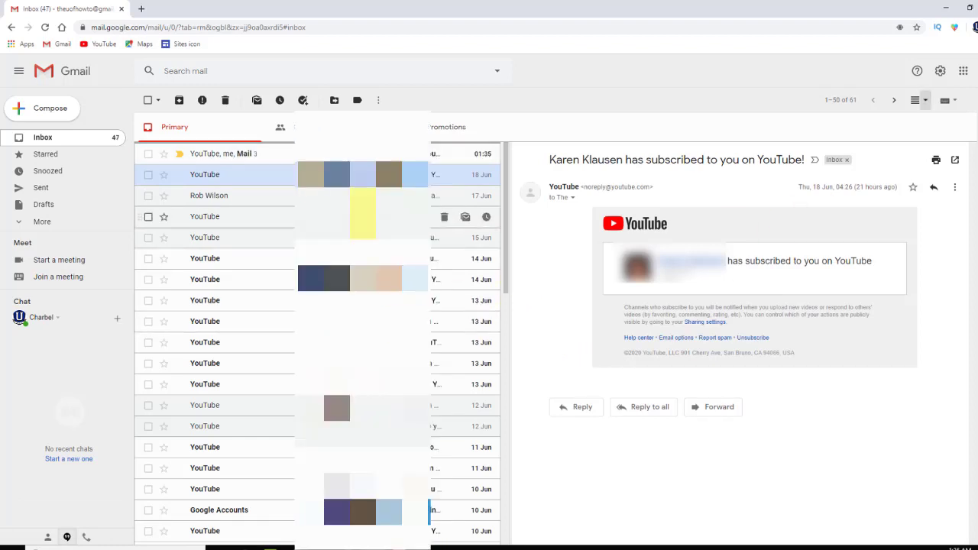
pyautogui.click(375, 153)
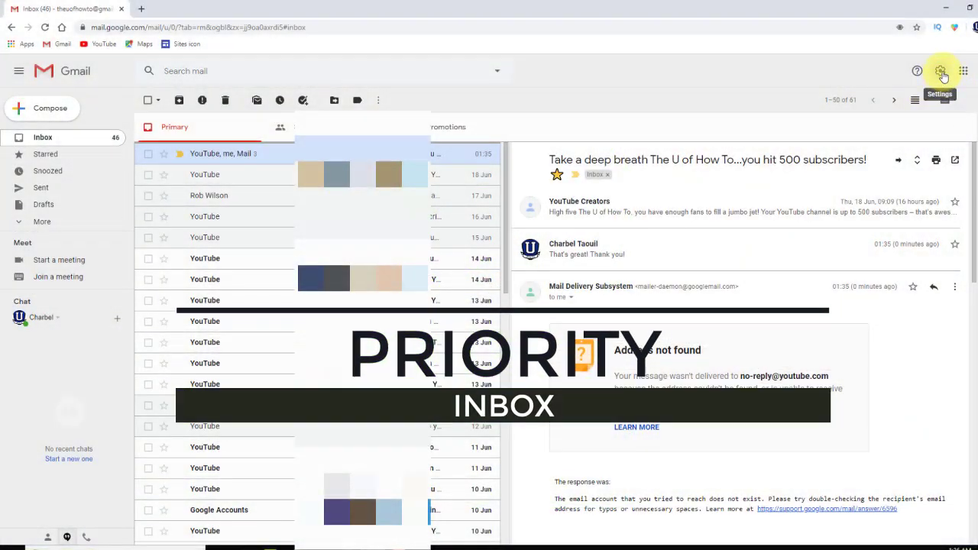
# - Set the inbox type to Priority Inbox in the quick settings
pyautogui.click(941, 71)
pyautogui.scroll(-2, 875, 351)
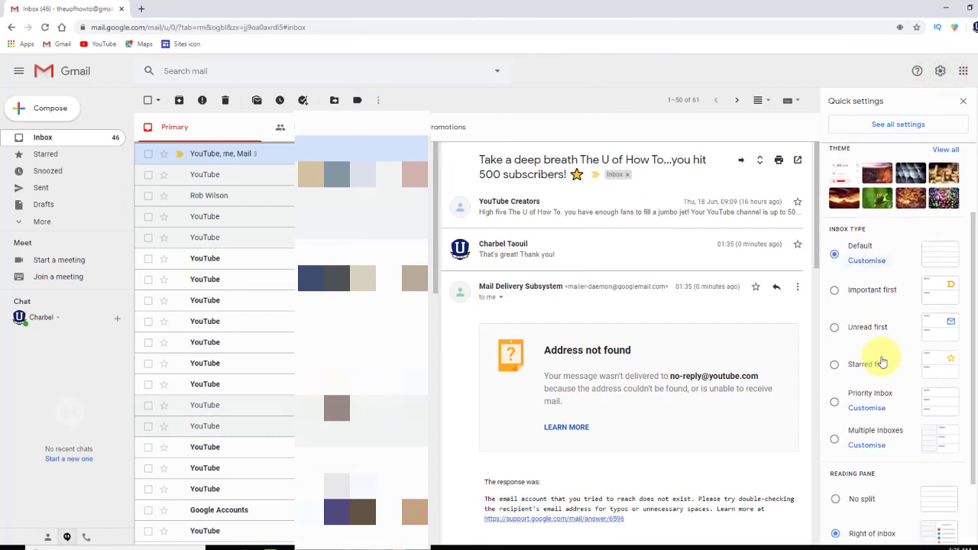
pyautogui.scroll(-1, 898, 279)
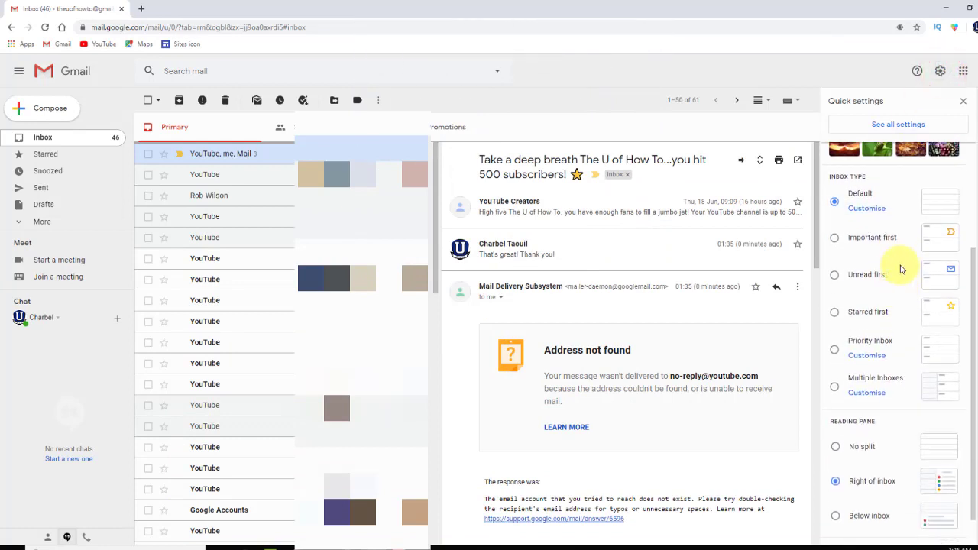
pyautogui.click(835, 352)
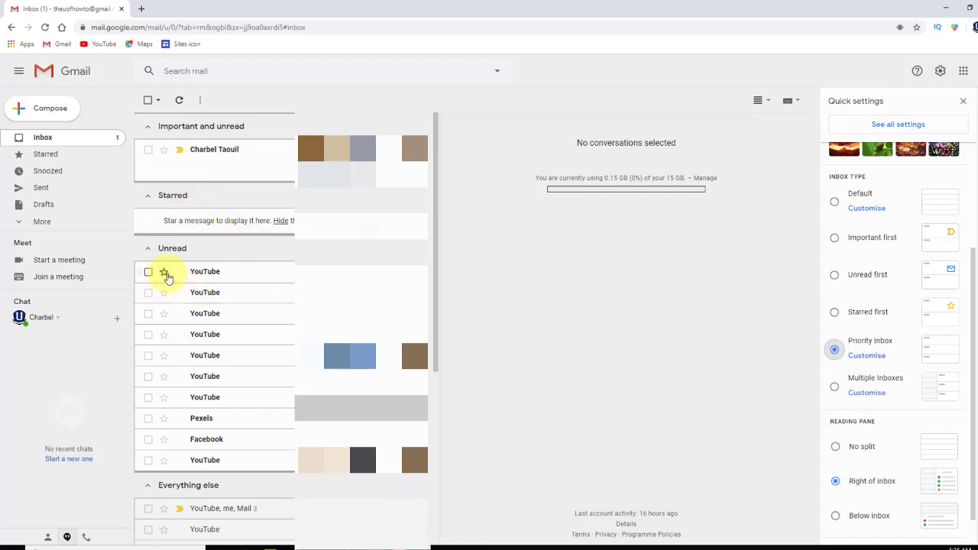
# - Star the YouTube conversation first in the Everything else section, then look through the inbox sections
pyautogui.scroll(-2, 162, 501)
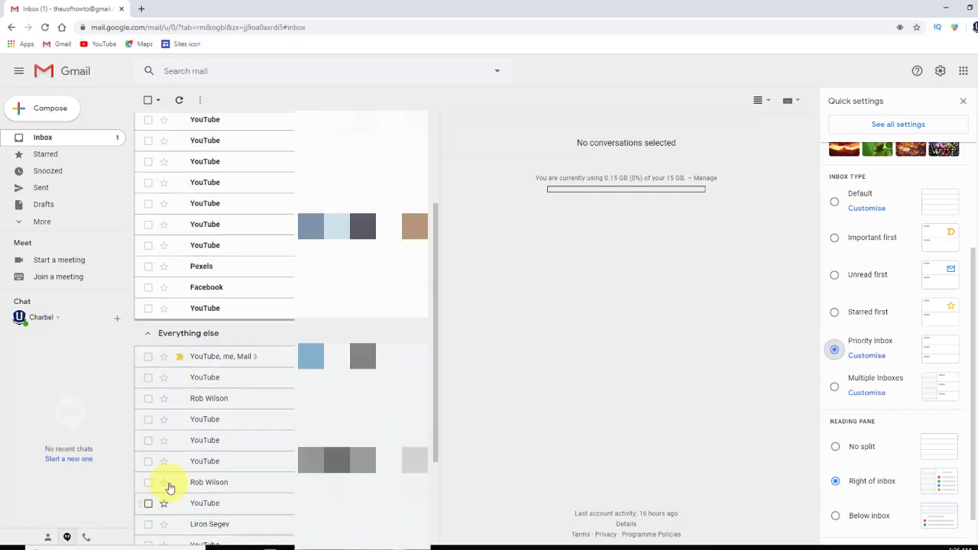
pyautogui.click(164, 353)
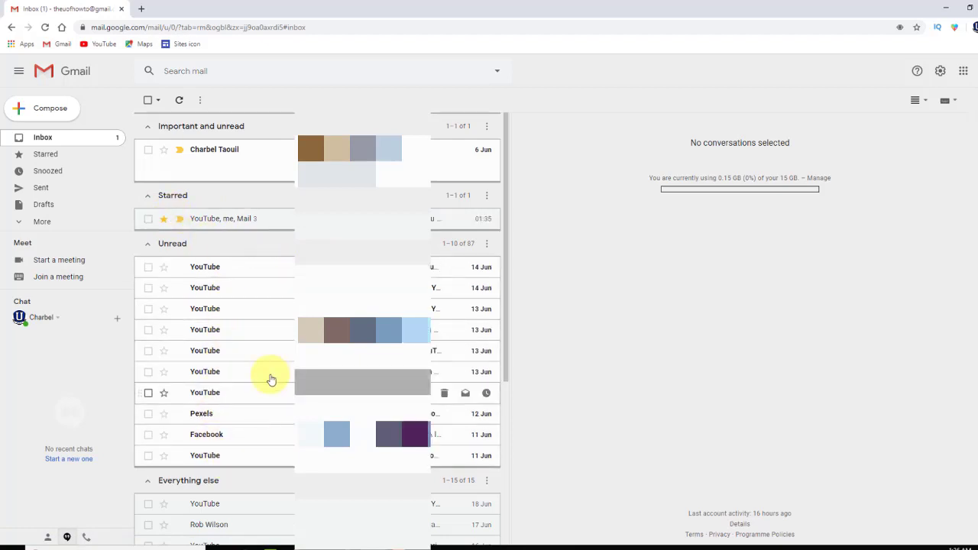
pyautogui.scroll(-1, 286, 415)
pyautogui.scroll(-3, 287, 414)
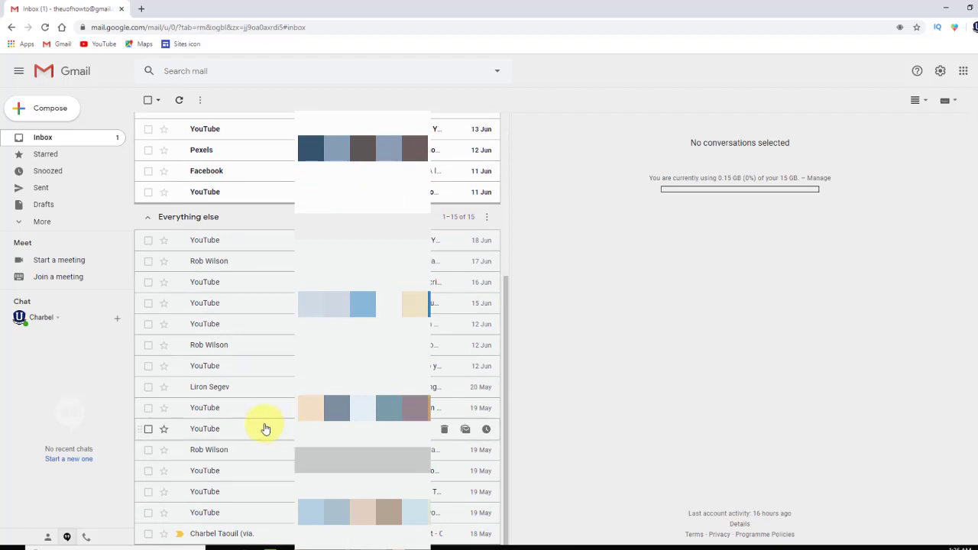
pyautogui.scroll(4, 265, 426)
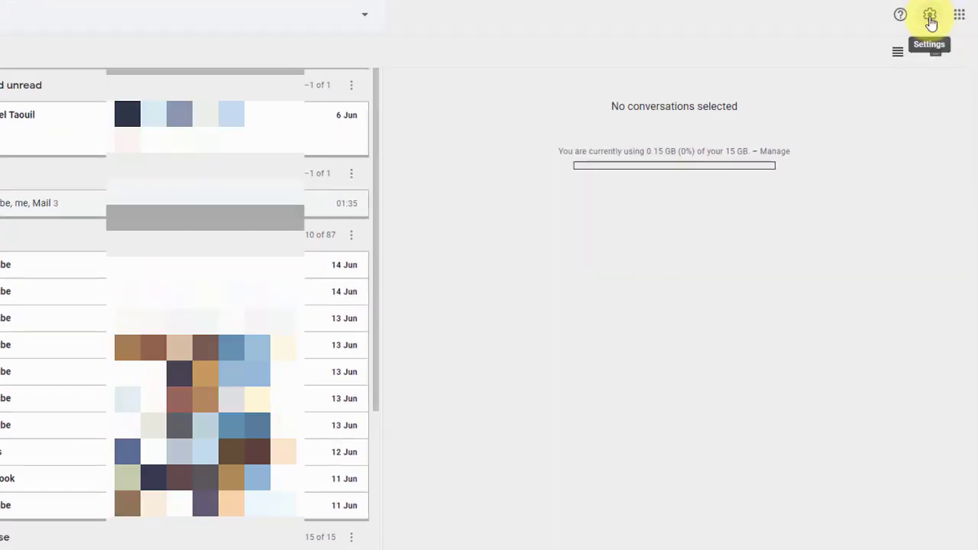
# - Open the customisation settings for Priority Inbox and set inbox section 1 to Starred
pyautogui.click(931, 17)
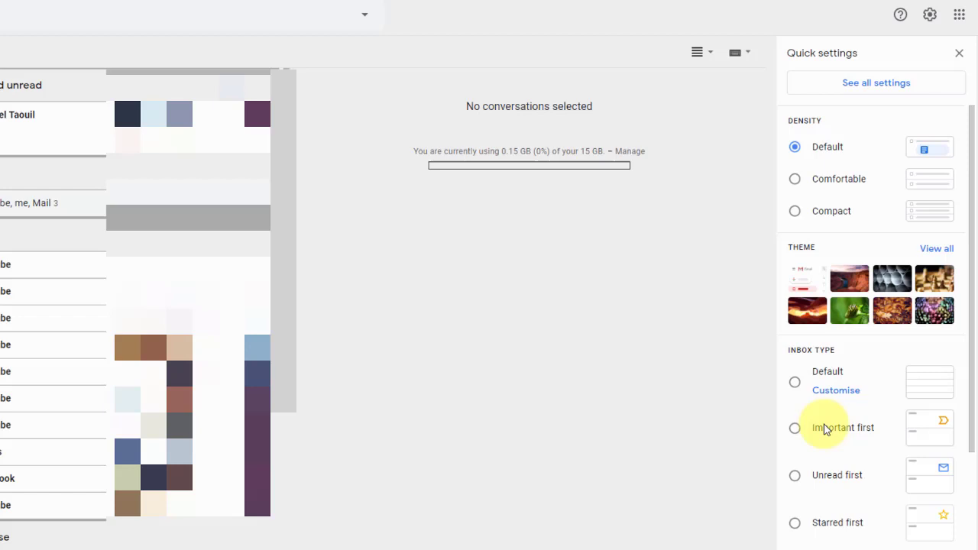
pyautogui.scroll(-1, 837, 547)
pyautogui.click(845, 496)
pyautogui.scroll(-1, 844, 474)
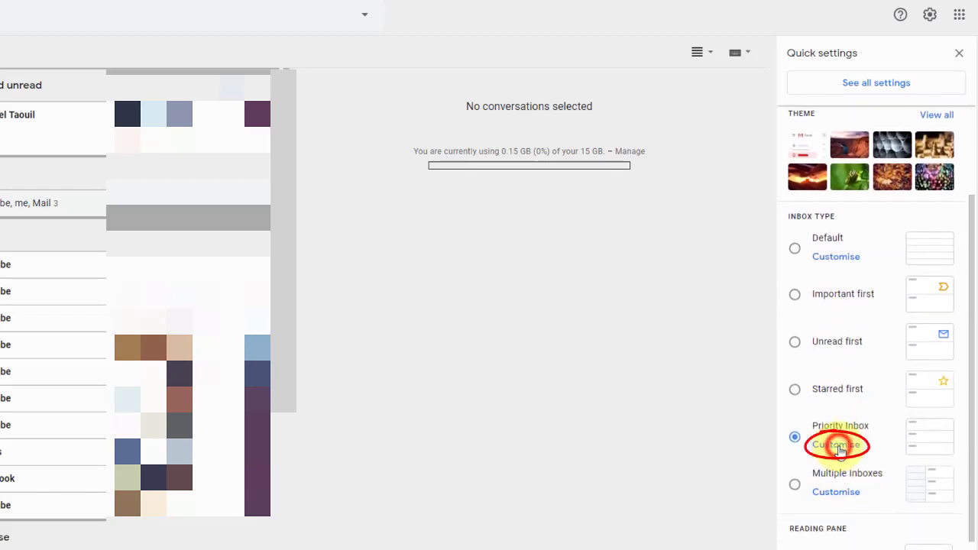
pyautogui.click(837, 446)
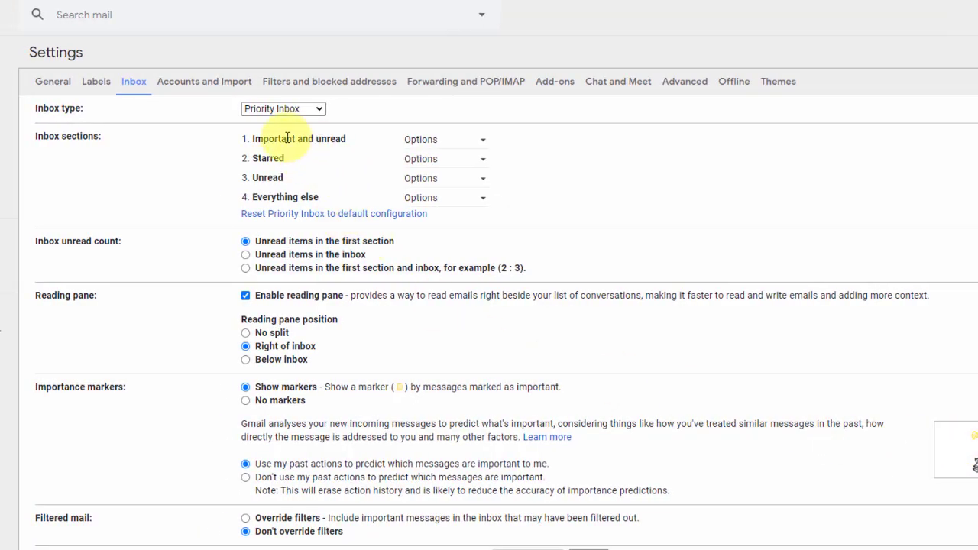
pyautogui.click(484, 144)
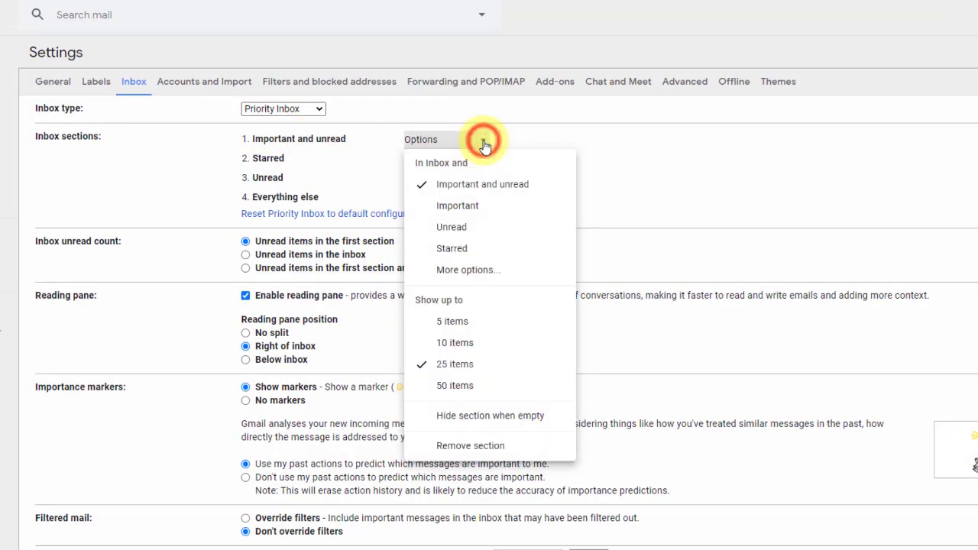
pyautogui.click(451, 252)
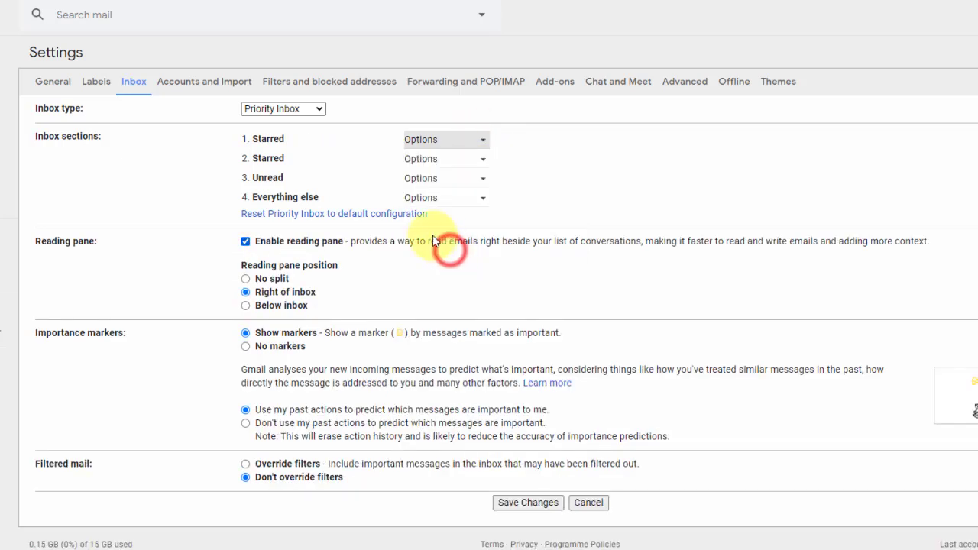
# - Set inbox section 2 to Important, keep section 3 as Unread, save the changes and look through the rearranged inbox
pyautogui.click(485, 159)
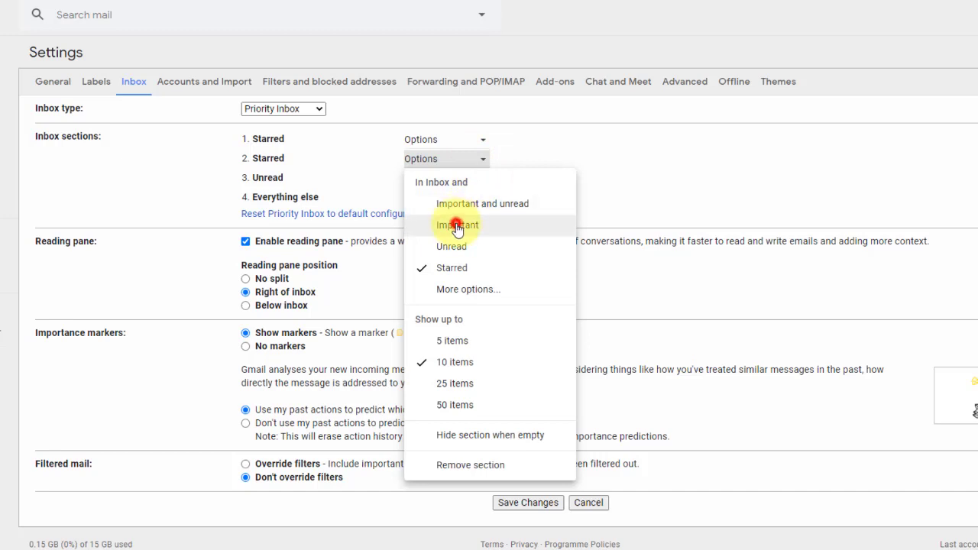
pyautogui.click(460, 223)
pyautogui.click(484, 184)
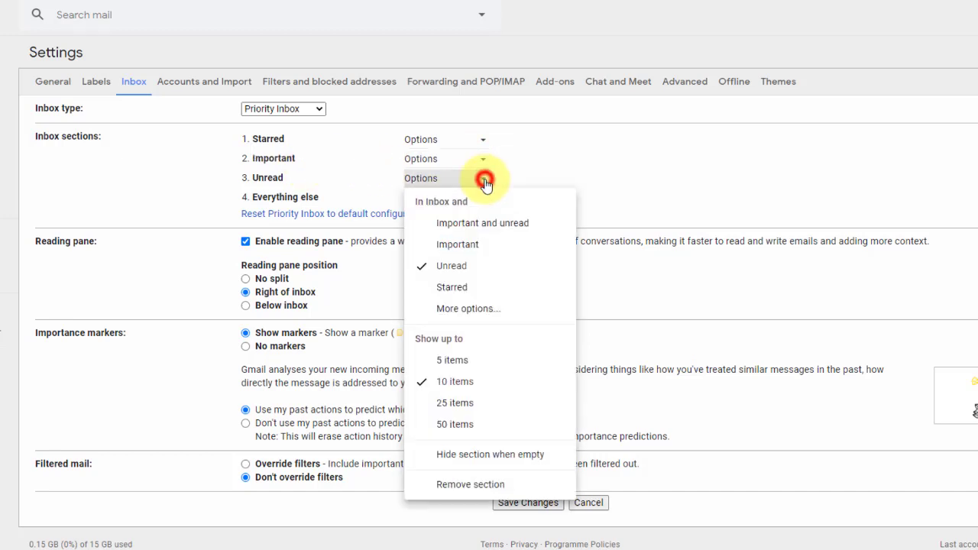
pyautogui.click(483, 182)
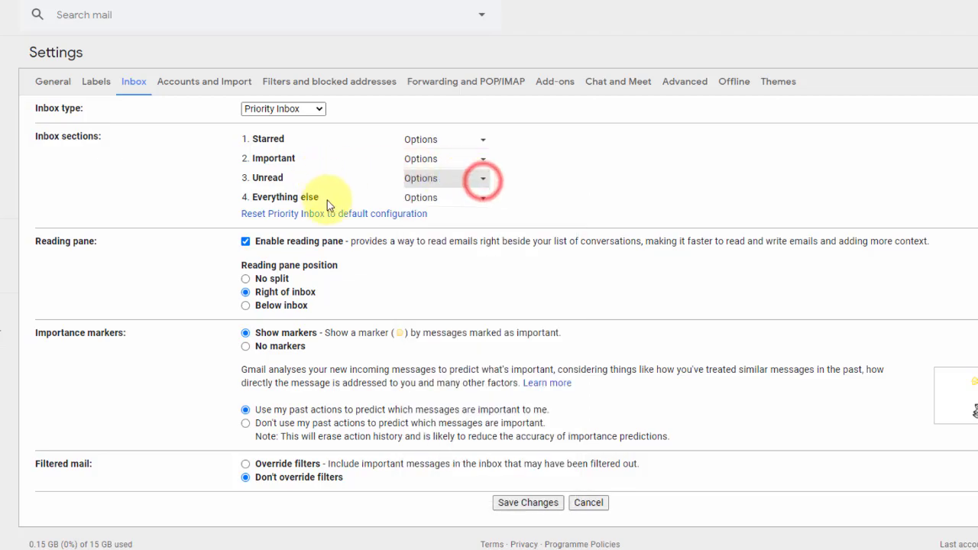
pyautogui.click(526, 503)
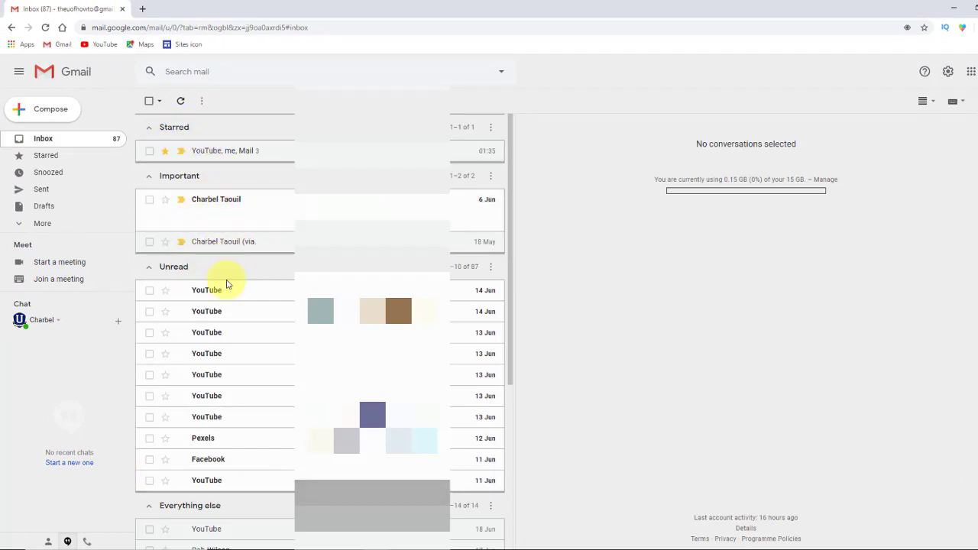
pyautogui.scroll(-5, 247, 452)
pyautogui.scroll(5, 273, 473)
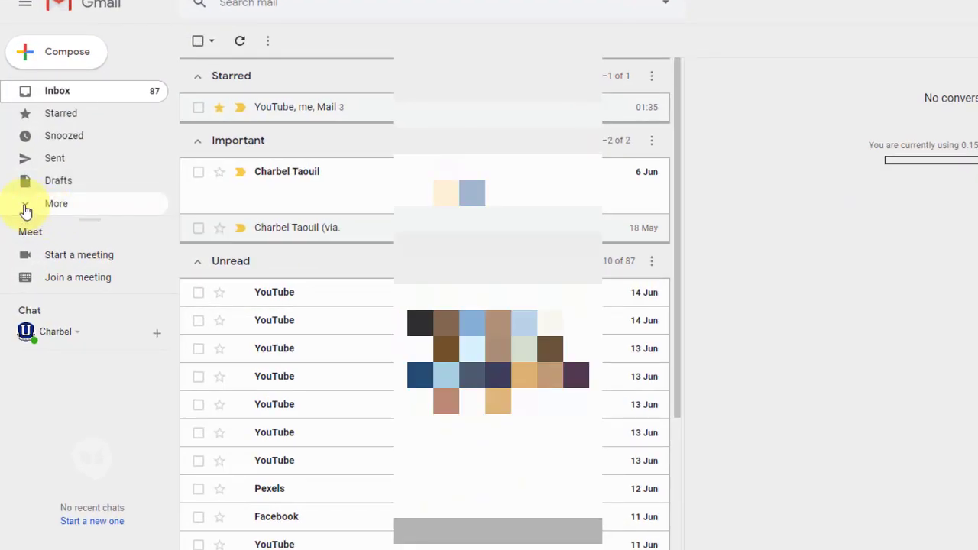
# - Examine the expanded list of folders, categories and label options, and view the Drafts and Starred folders
pyautogui.click(27, 208)
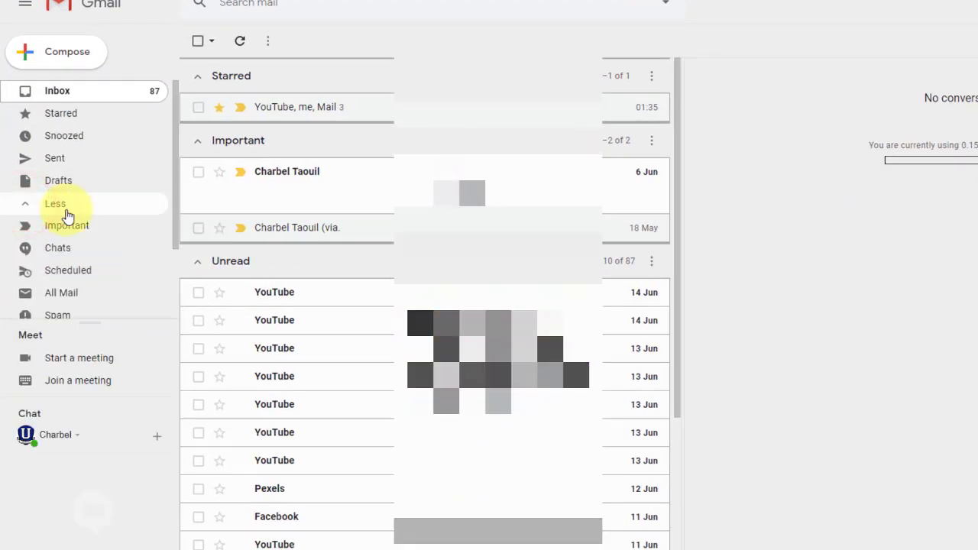
pyautogui.scroll(-1, 66, 212)
pyautogui.scroll(-1, 67, 215)
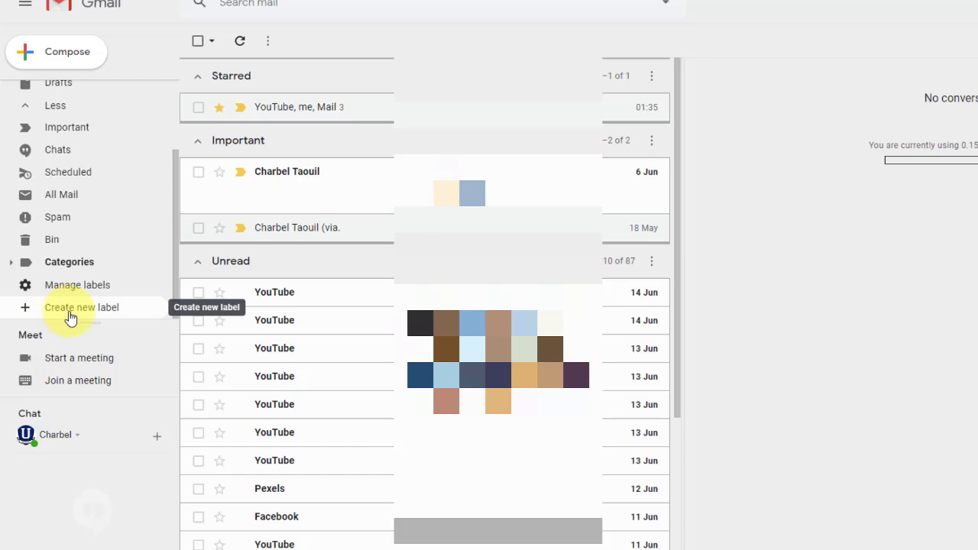
pyautogui.scroll(3, 70, 317)
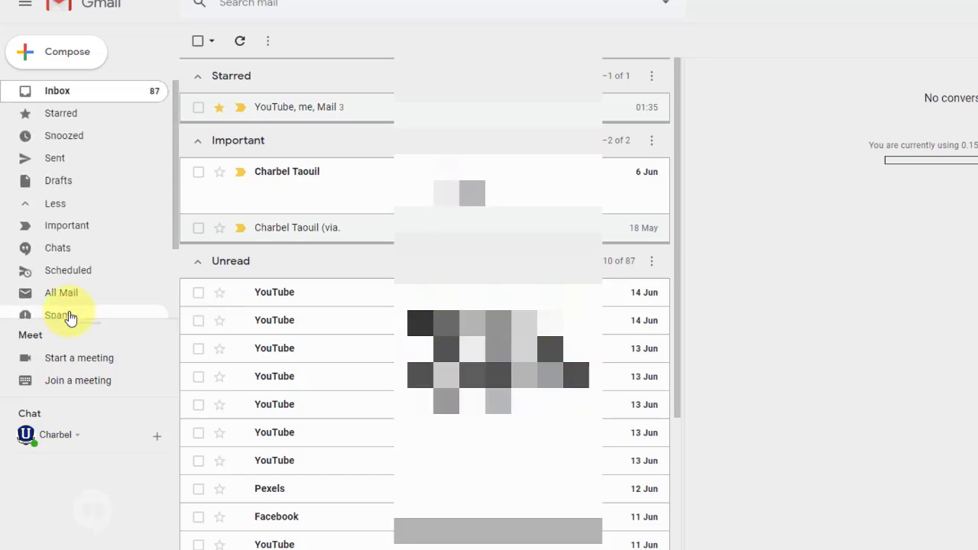
pyautogui.click(59, 183)
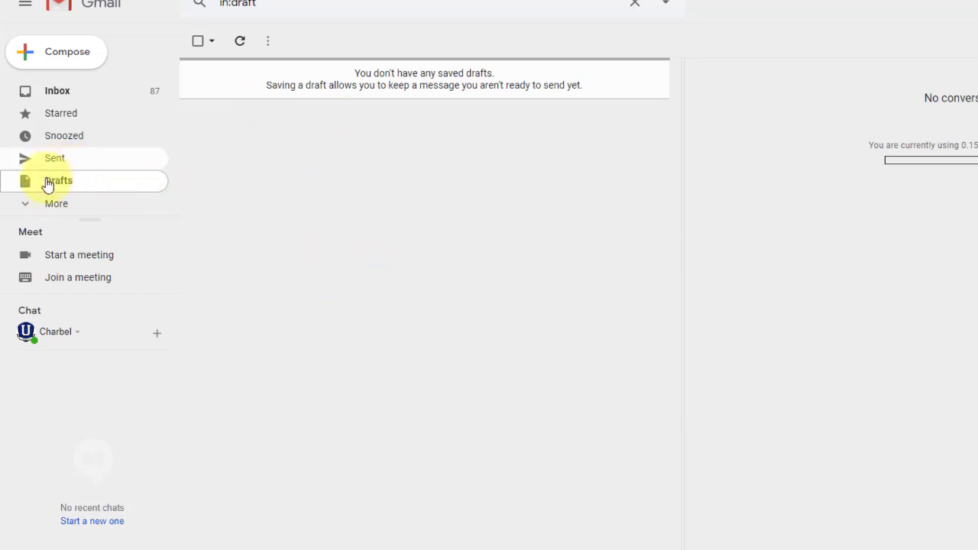
pyautogui.click(36, 206)
pyautogui.scroll(-2, 45, 244)
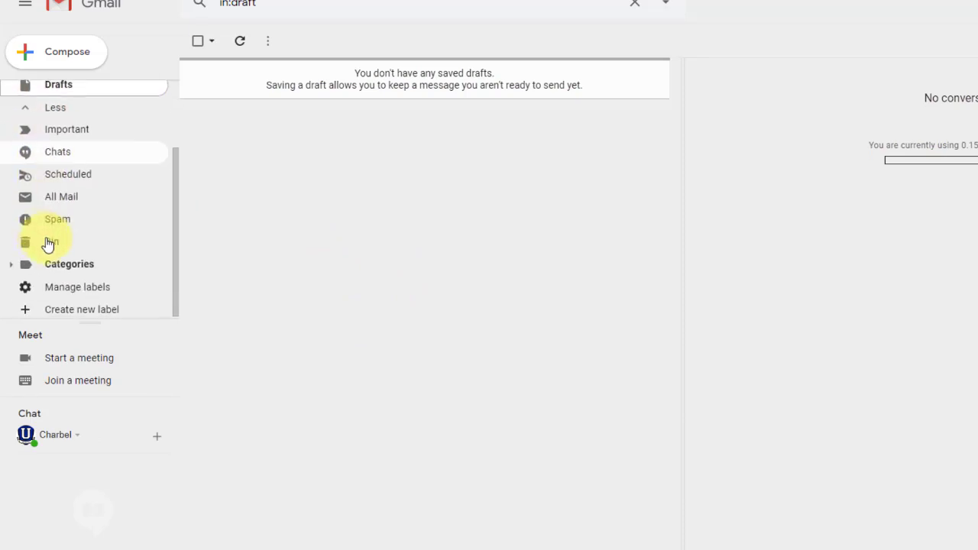
pyautogui.scroll(2, 57, 199)
pyautogui.click(62, 112)
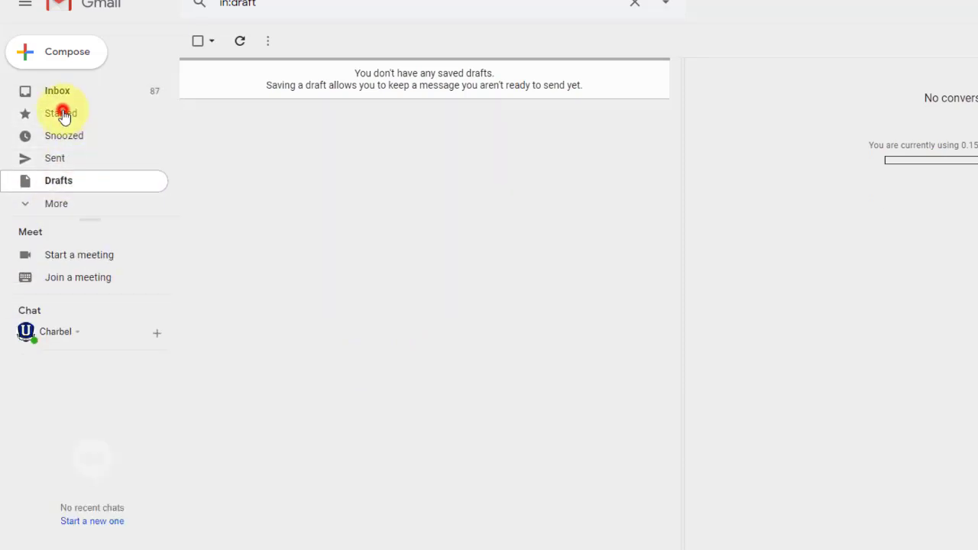
# - Create a new label named Demo without nesting it and open its conversation list
pyautogui.click(46, 203)
pyautogui.scroll(-2, 71, 214)
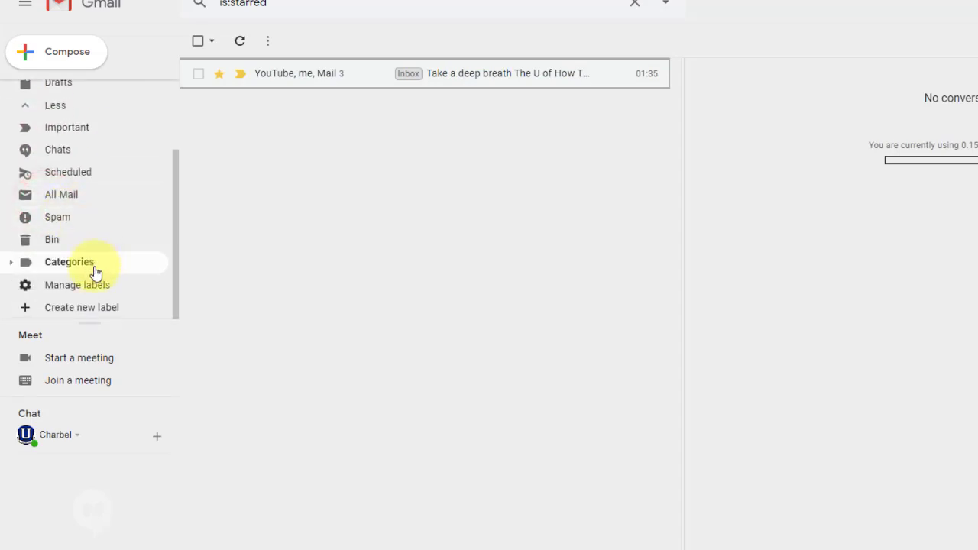
pyautogui.click(61, 313)
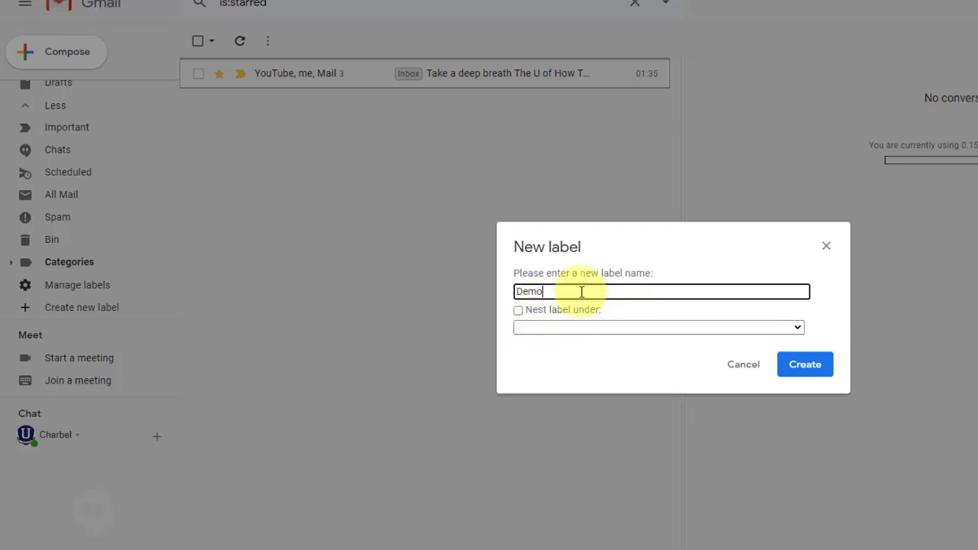
pyautogui.click(807, 367)
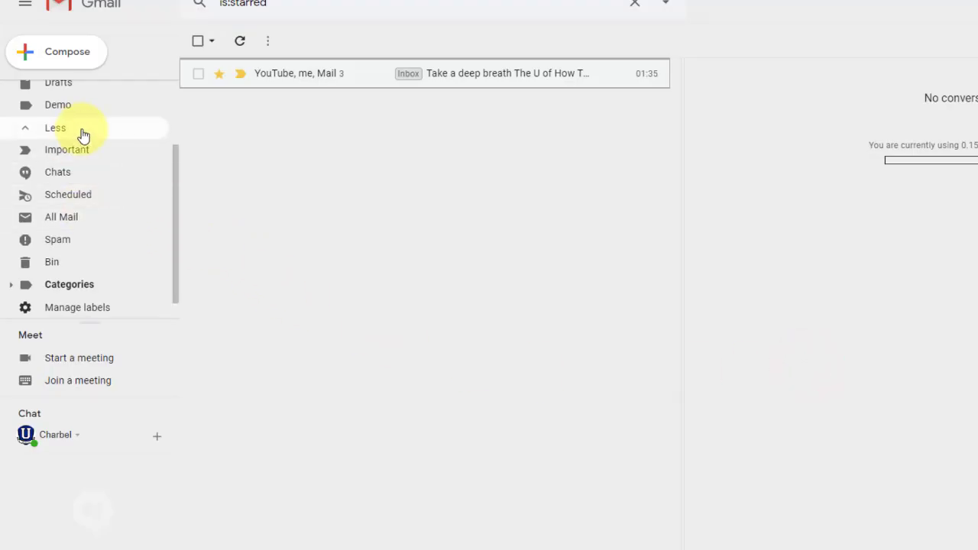
pyautogui.click(65, 108)
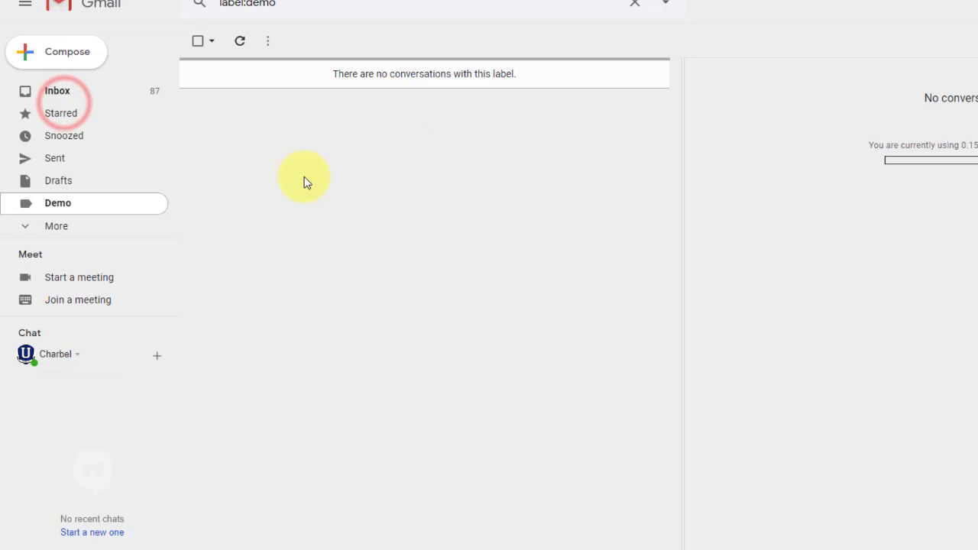
# - Apply the Demo label to the first YouTube email in the inbox's Unread section, check it under Demo and return to the inbox
pyautogui.click(68, 95)
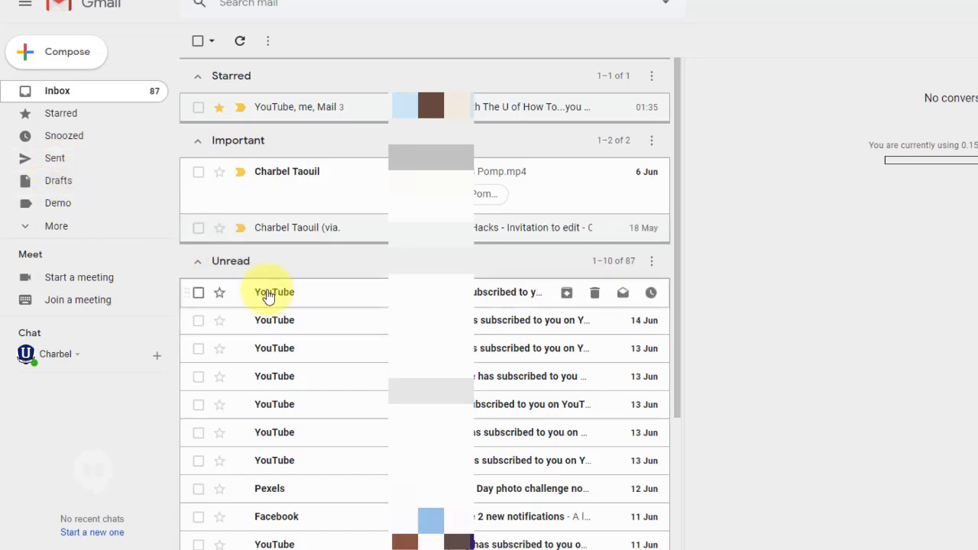
pyautogui.click(198, 295)
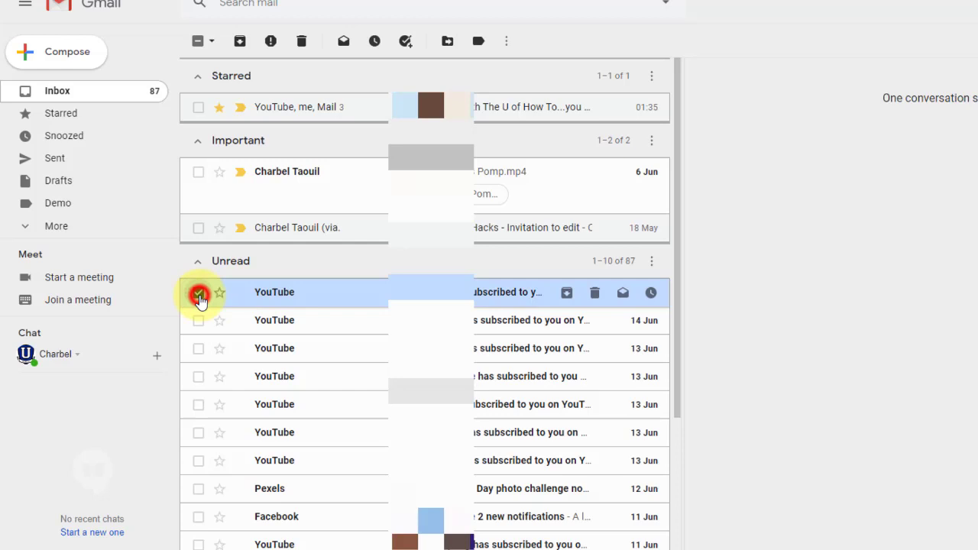
pyautogui.click(479, 42)
pyautogui.click(492, 143)
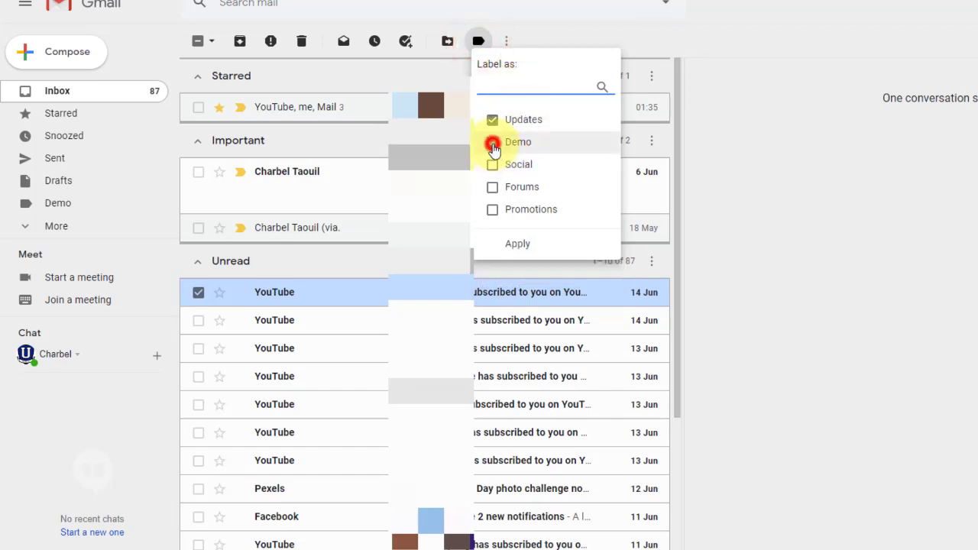
pyautogui.click(523, 246)
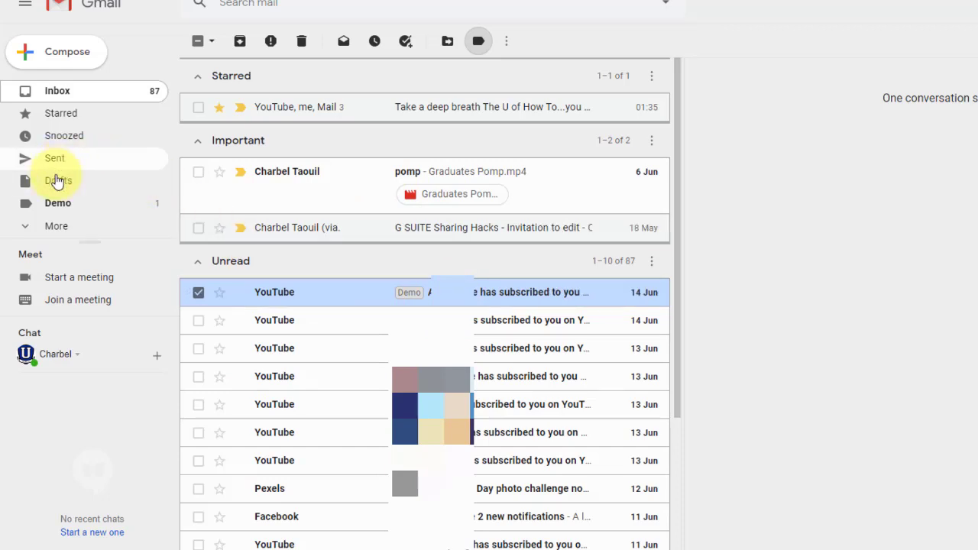
pyautogui.click(52, 204)
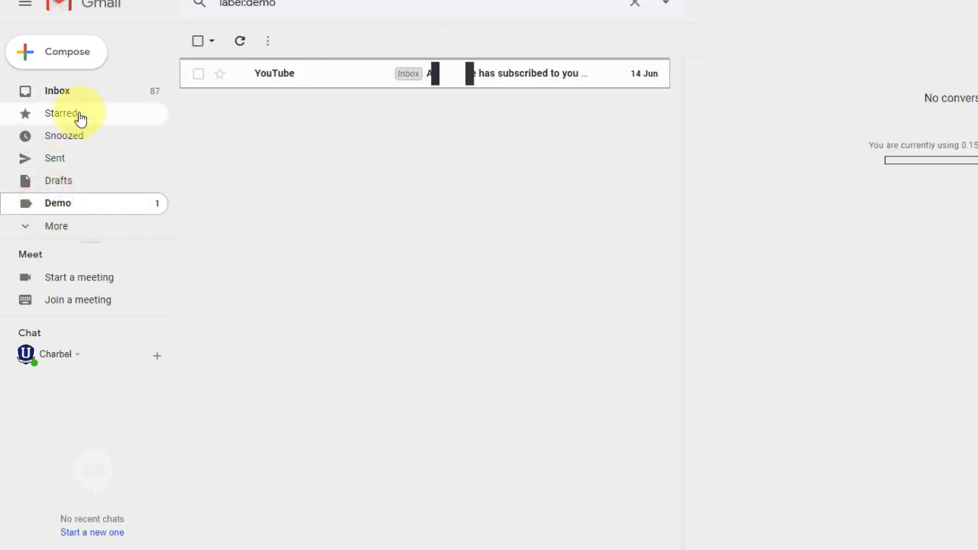
pyautogui.click(58, 91)
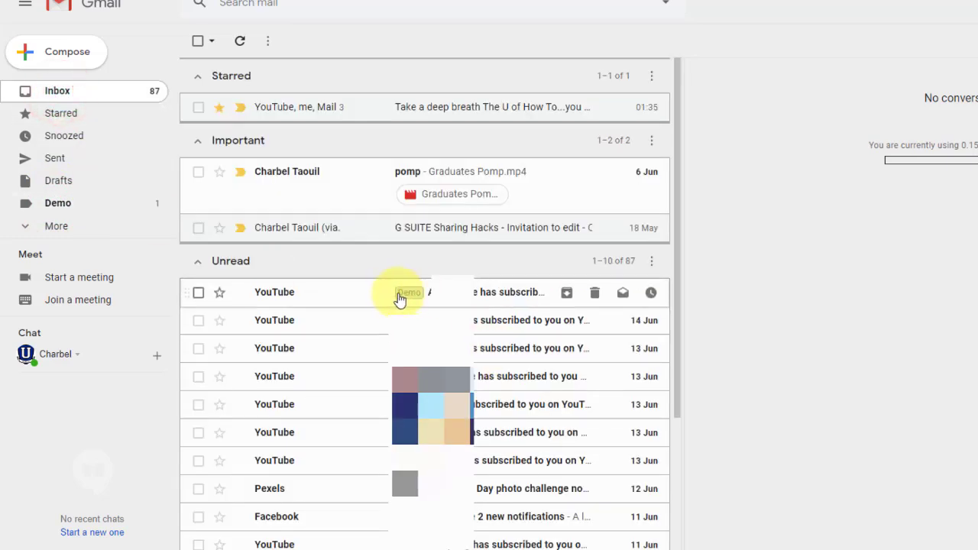
# - Move the first YouTube email in the Unread section out of the inbox to Demo and open the Demo label
pyautogui.click(199, 293)
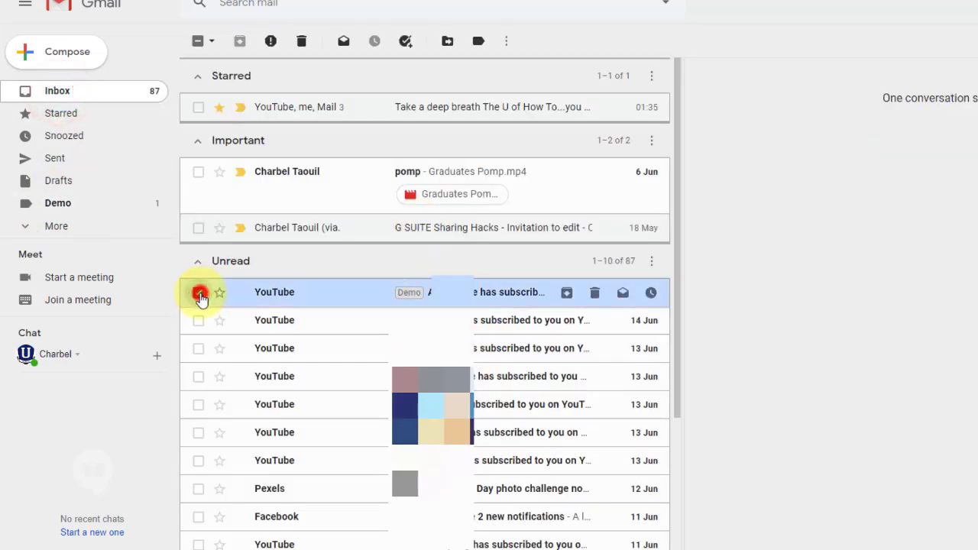
pyautogui.click(449, 42)
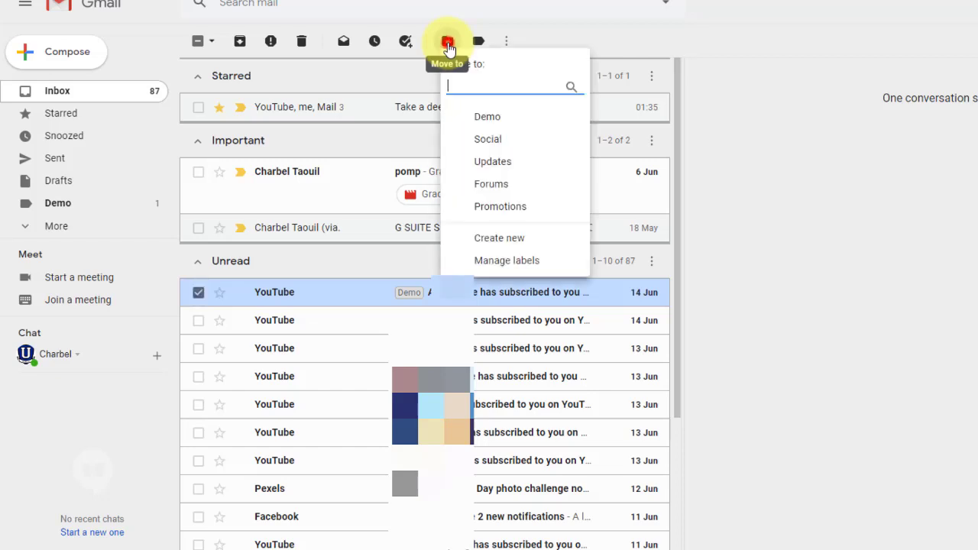
pyautogui.click(496, 120)
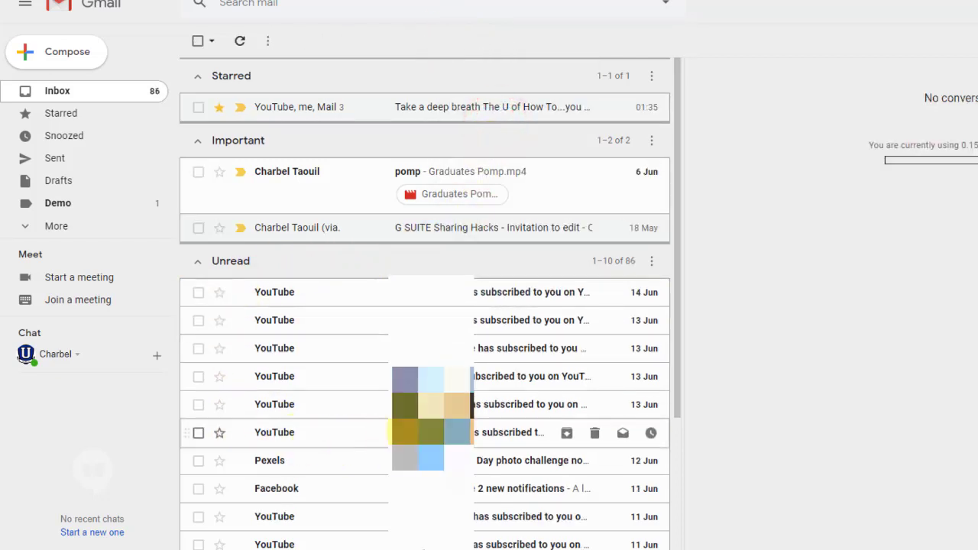
pyautogui.click(67, 205)
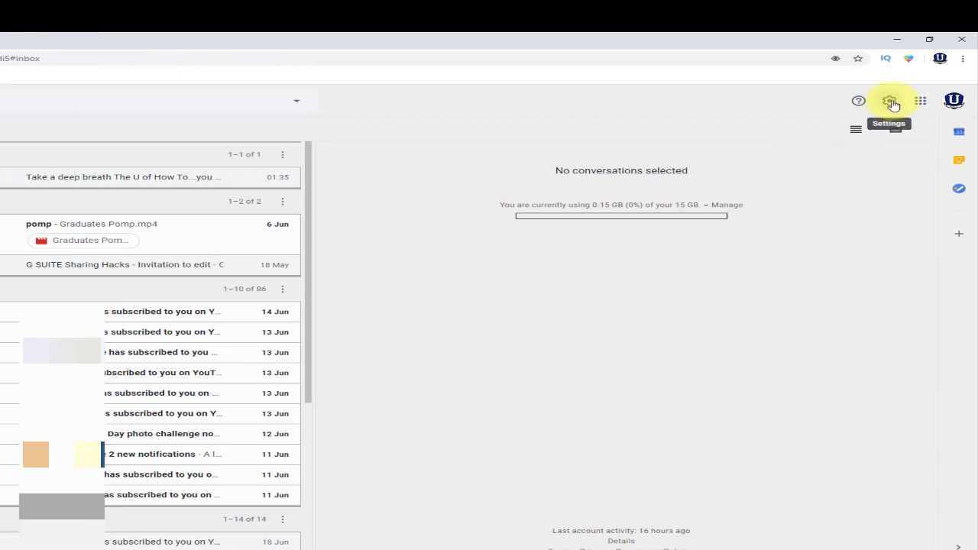
# - Open the full settings and examine the label visibility options for system labels, categories and the Demo label
pyautogui.click(892, 103)
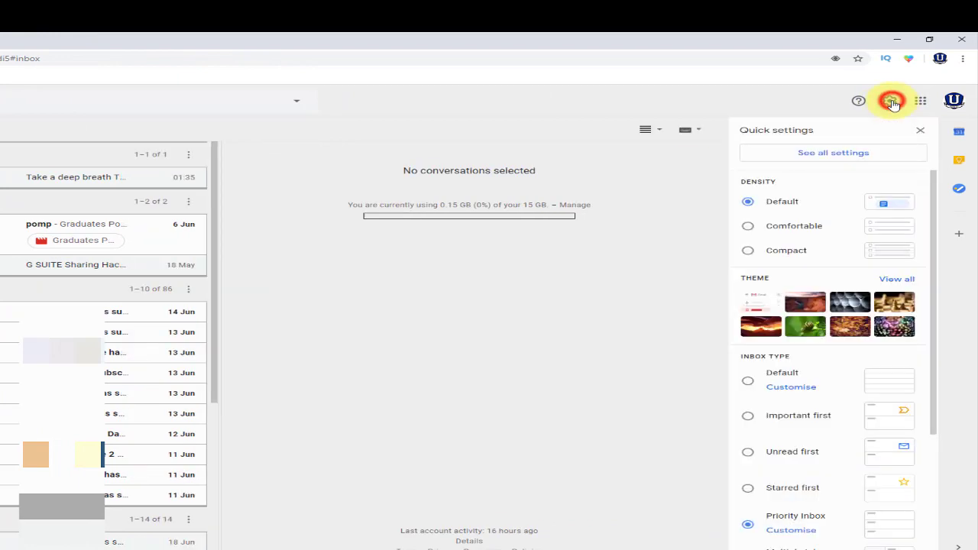
pyautogui.click(839, 158)
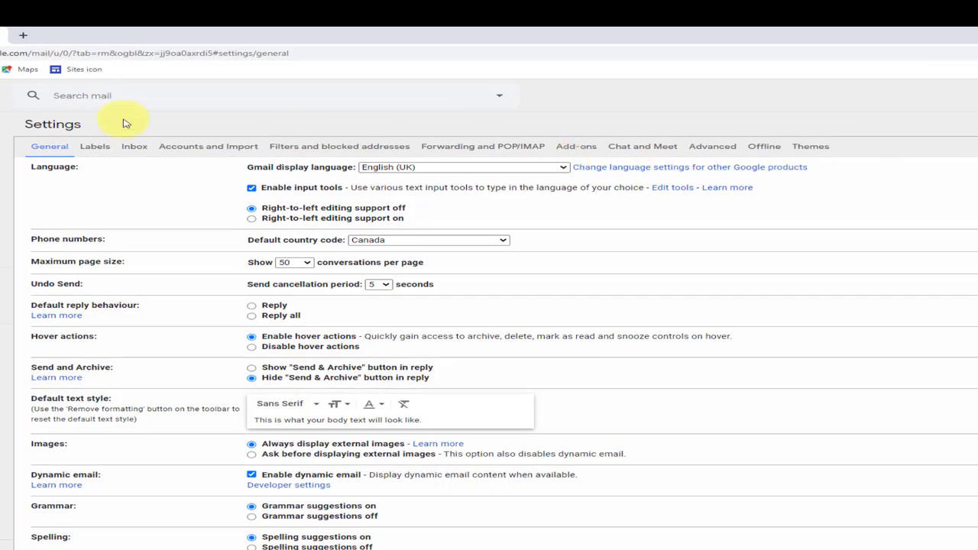
pyautogui.click(95, 148)
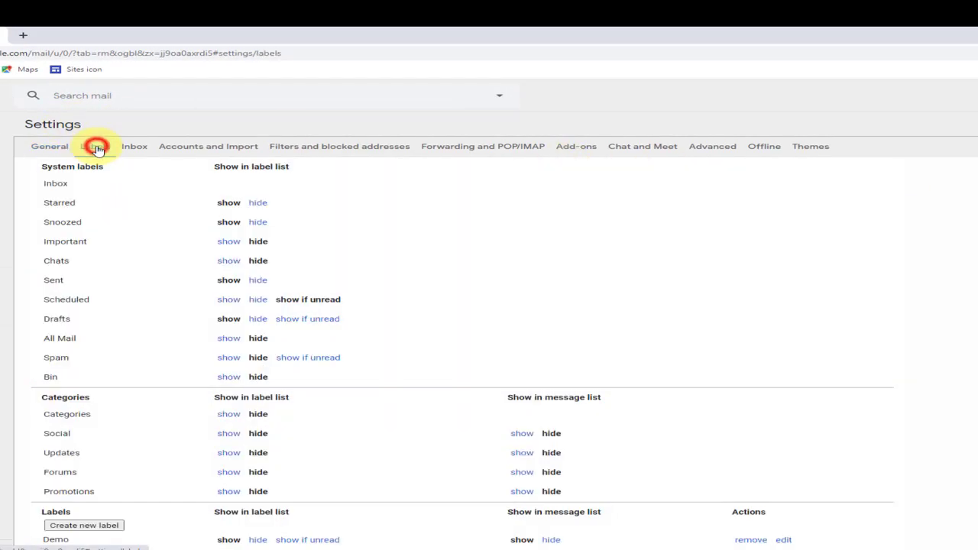
pyautogui.scroll(-1, 228, 257)
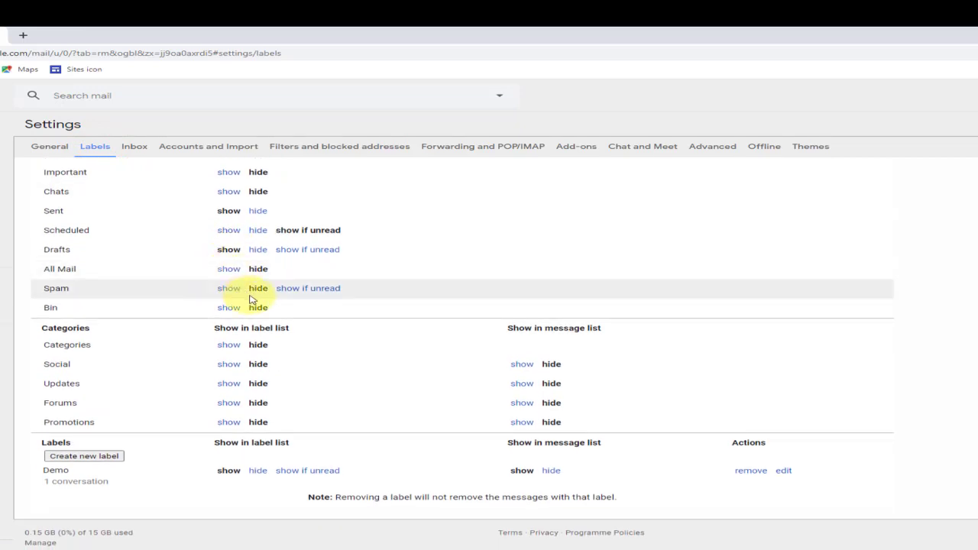
pyautogui.scroll(2, 257, 280)
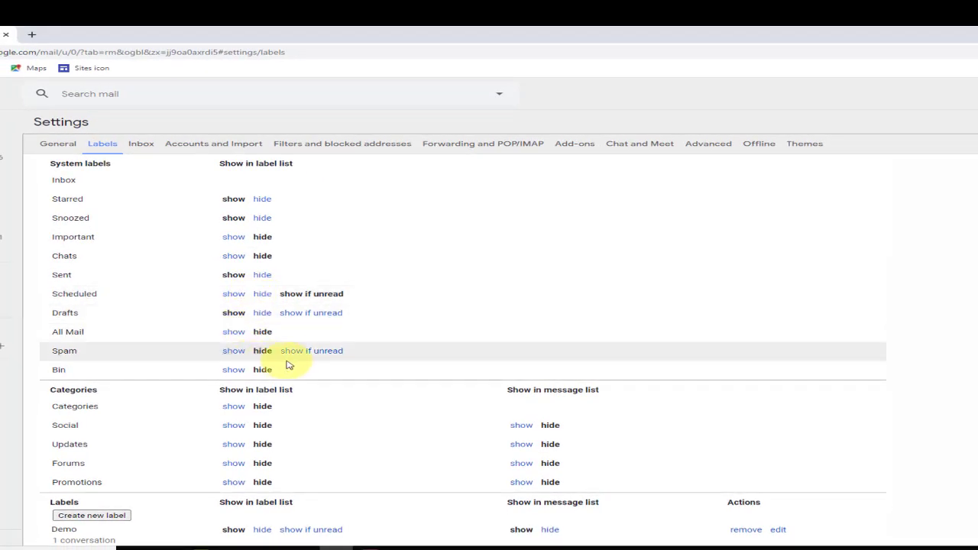
pyautogui.scroll(-1, 359, 375)
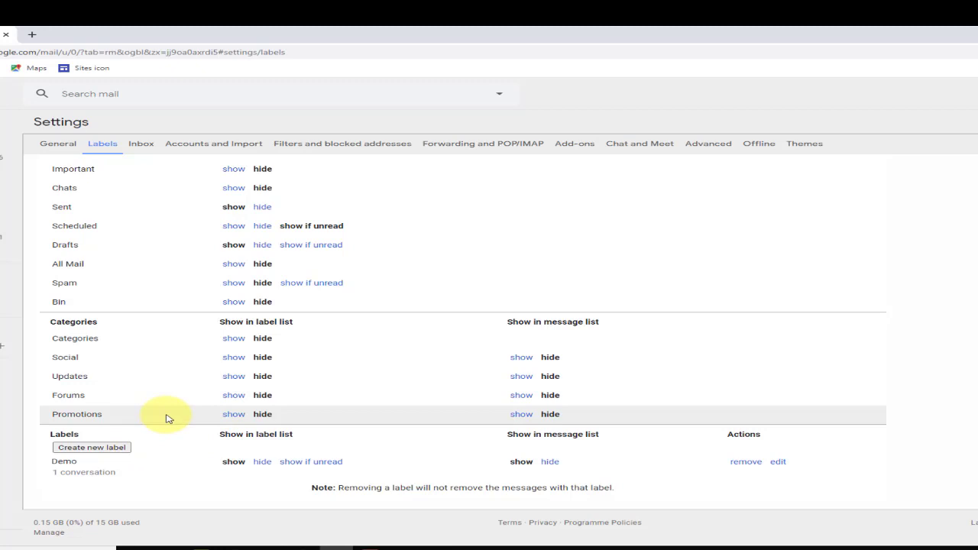
pyautogui.scroll(2, 167, 416)
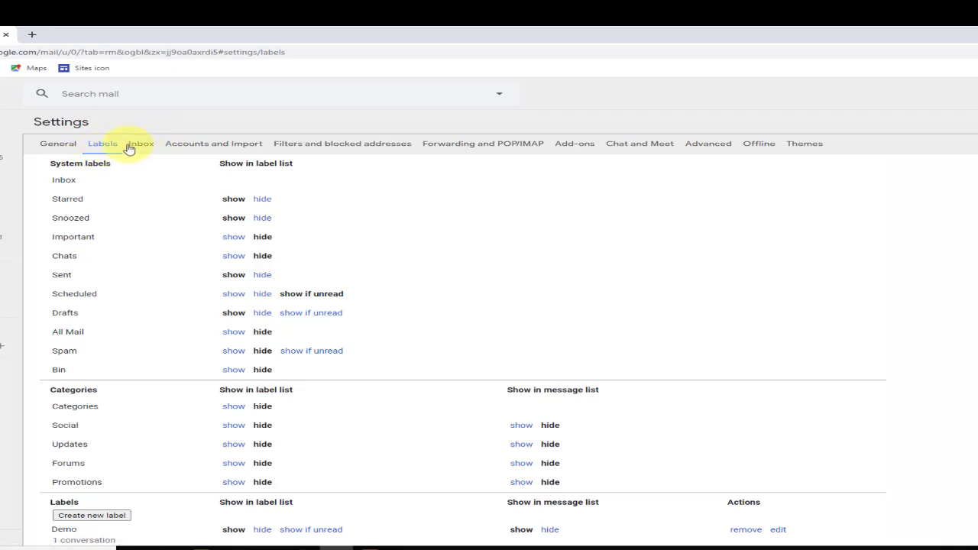
# - In the general settings, set the default text style to a larger size and blue text colour
pyautogui.click(61, 148)
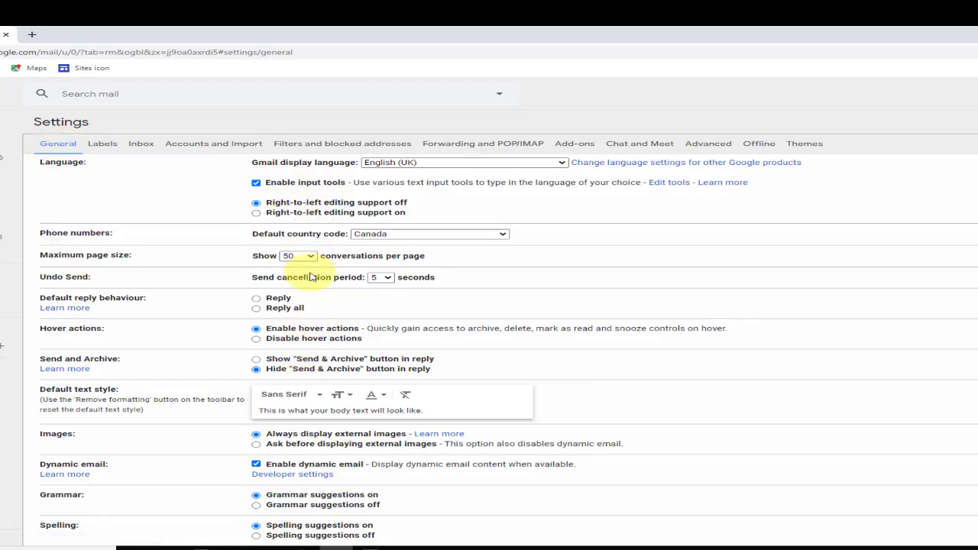
pyautogui.scroll(-2, 360, 298)
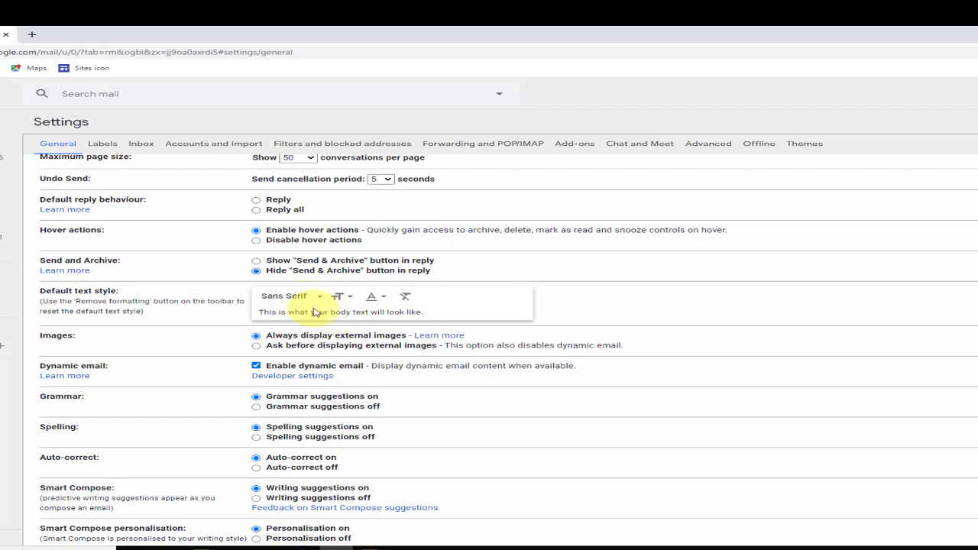
pyautogui.click(352, 300)
pyautogui.click(374, 264)
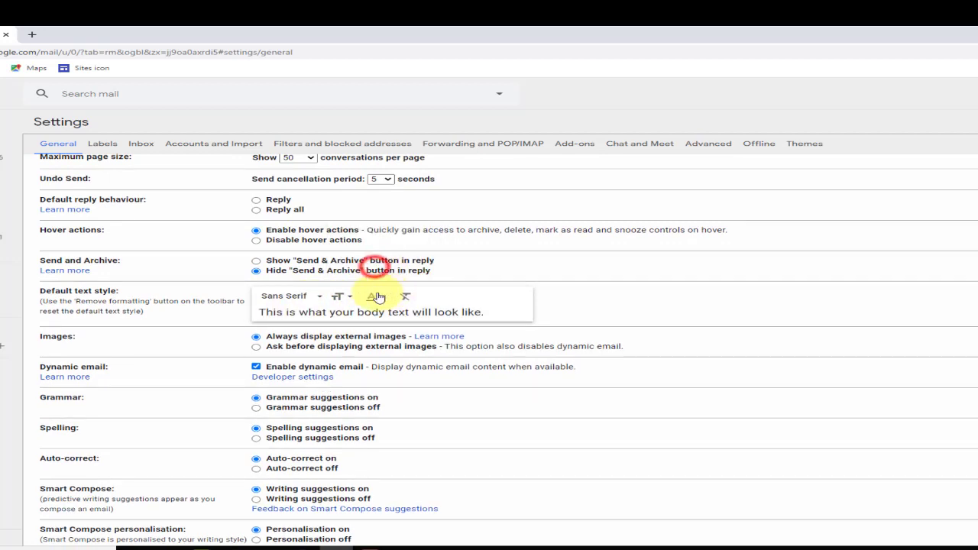
pyautogui.click(383, 300)
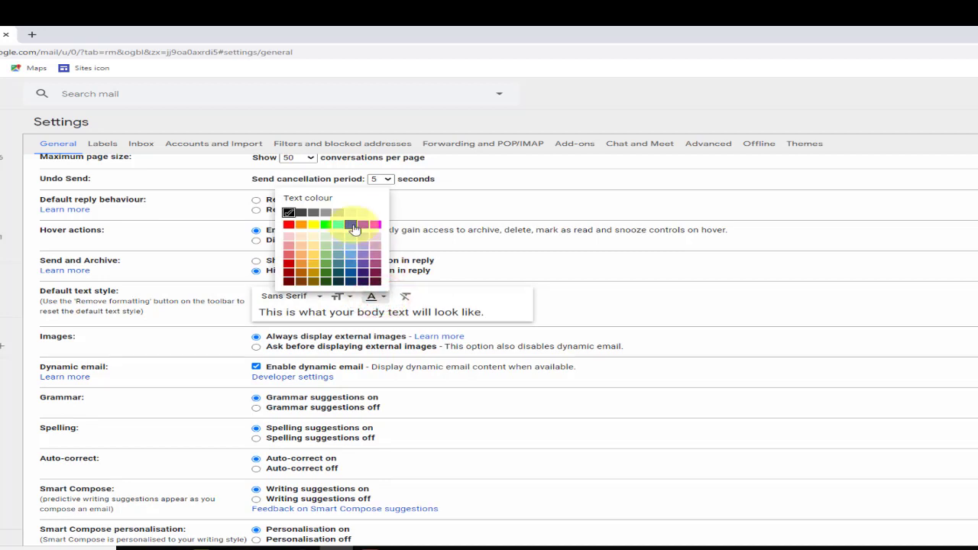
pyautogui.click(353, 223)
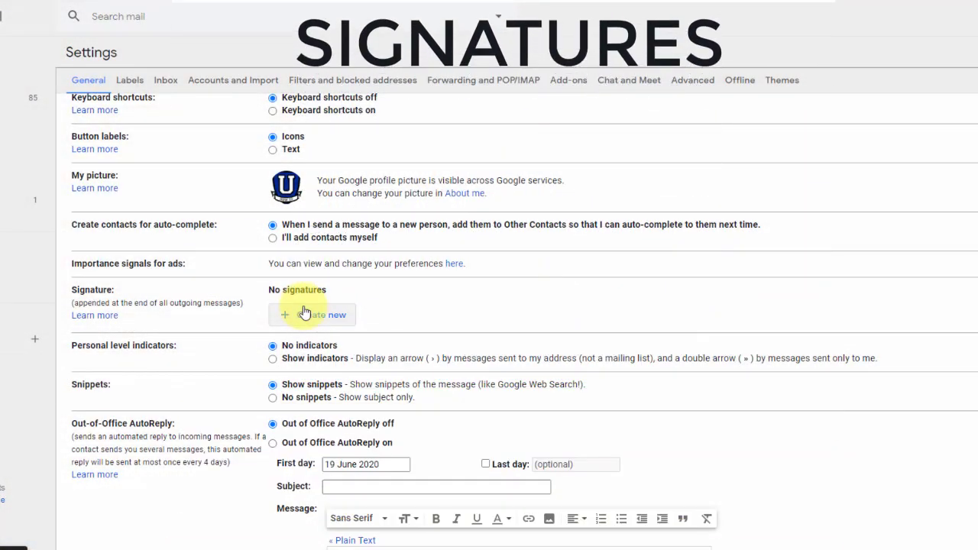
# - Create a new signature named My Signature and look over its editor and default options
pyautogui.click(302, 317)
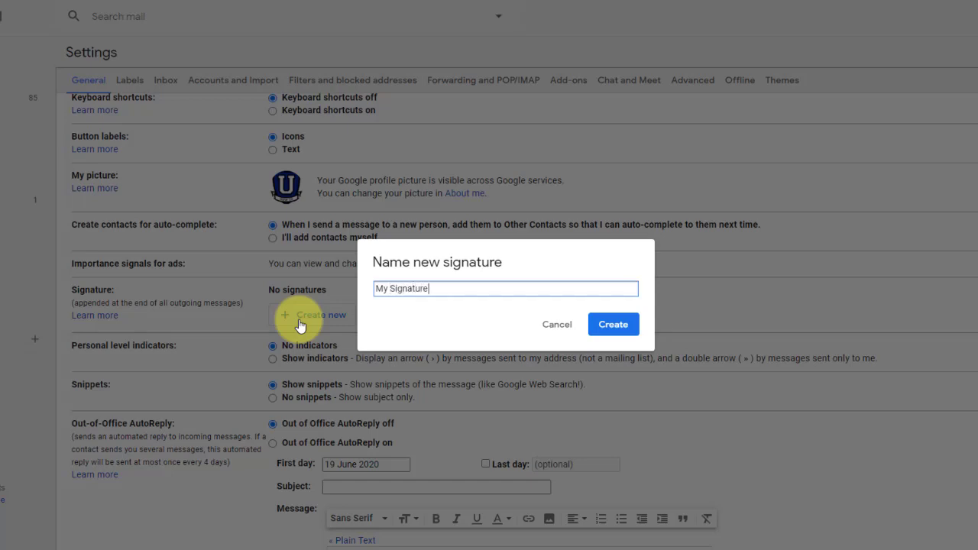
pyautogui.click(614, 324)
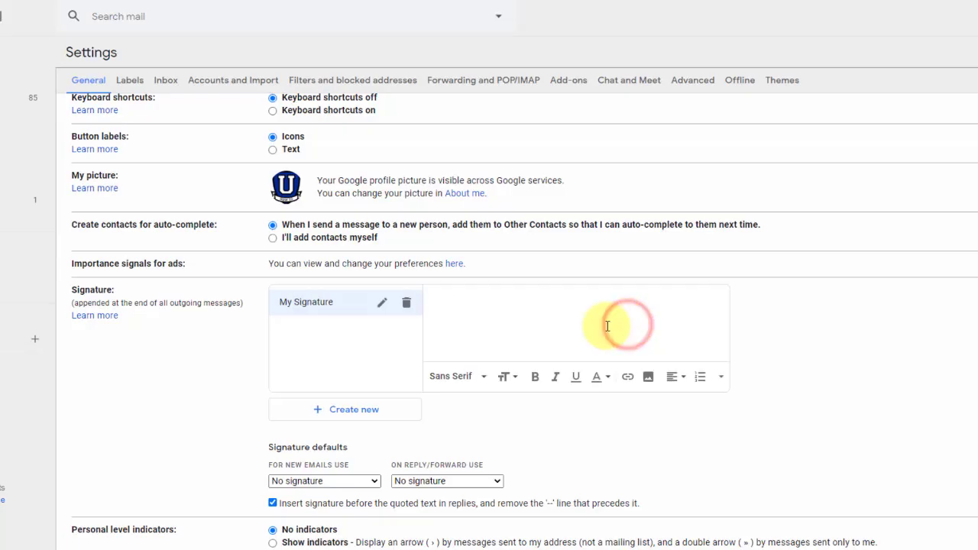
pyautogui.scroll(-4, 448, 376)
pyautogui.scroll(3, 463, 393)
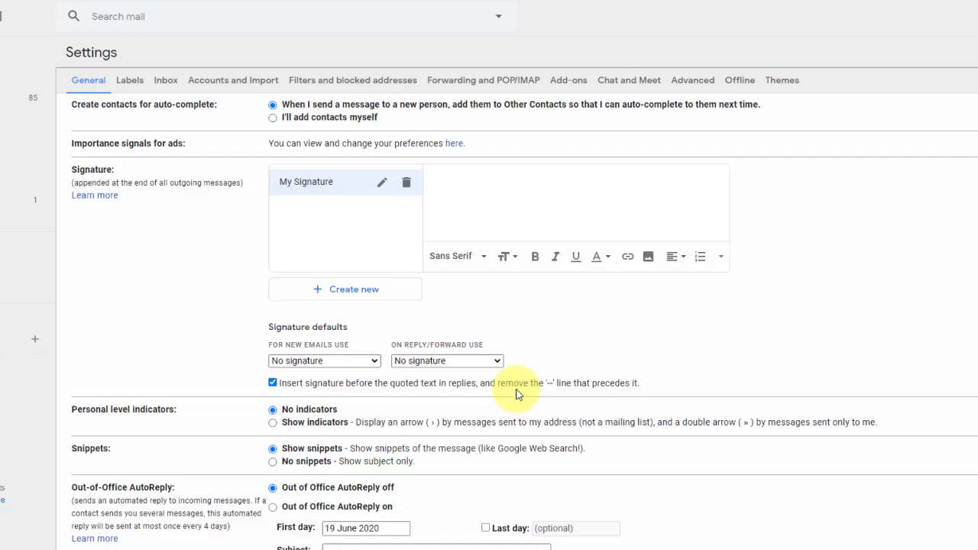
pyautogui.scroll(2, 489, 359)
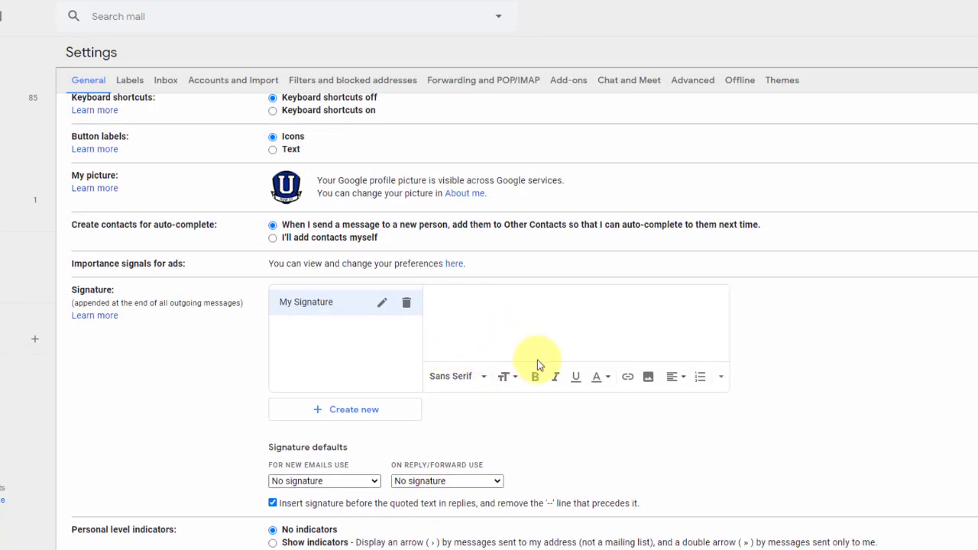
# - Fill My Signature with the sender's full name and "The U of How To" on two lines in larger blue text
pyautogui.click(511, 376)
pyautogui.click(523, 341)
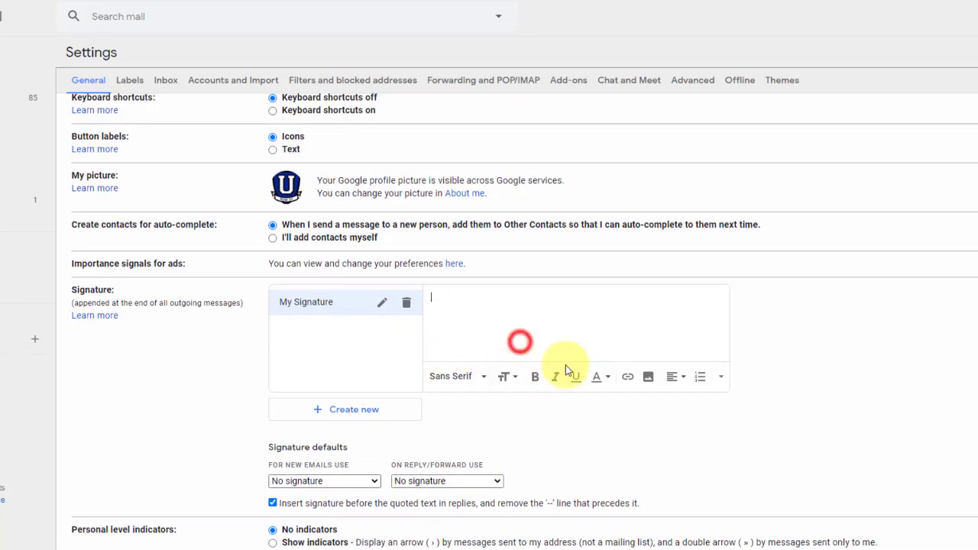
pyautogui.click(607, 377)
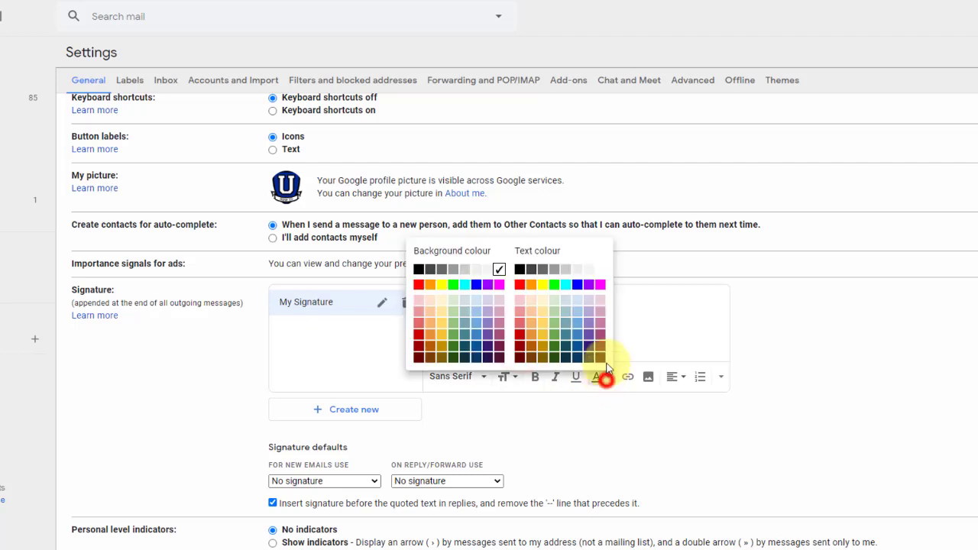
pyautogui.click(579, 287)
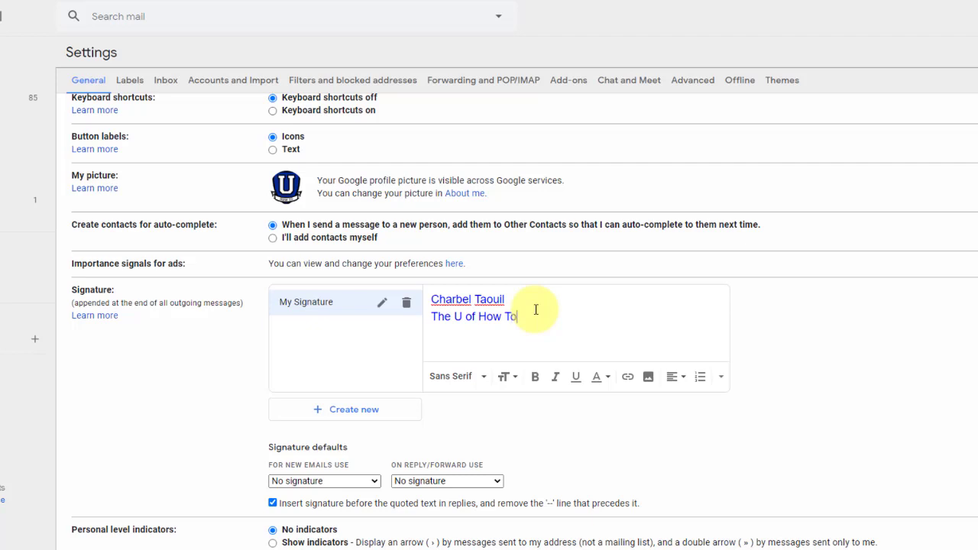
pyautogui.click(515, 317)
# - Set My Signature as the default for new emails and for replies and forwards, and save the settings changes
pyautogui.scroll(-1, 382, 455)
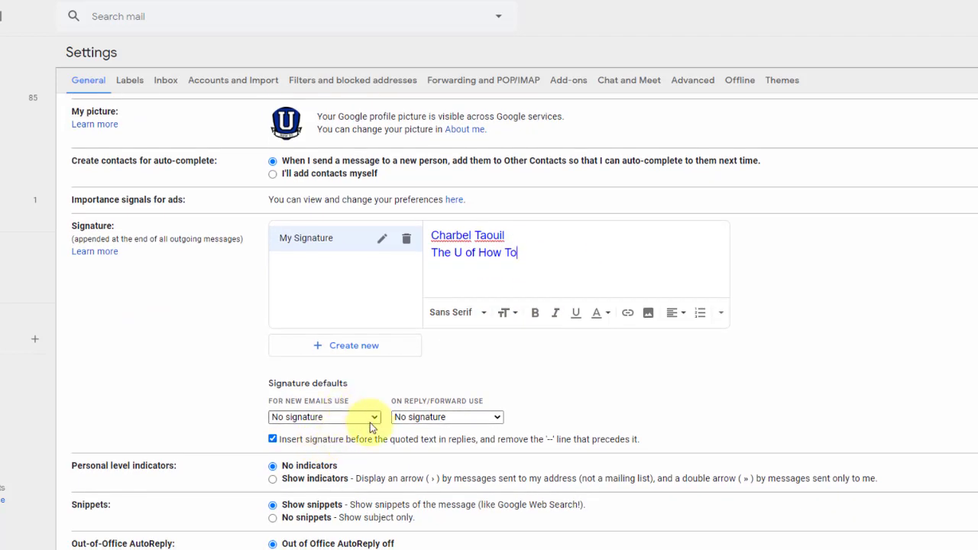
pyautogui.click(374, 421)
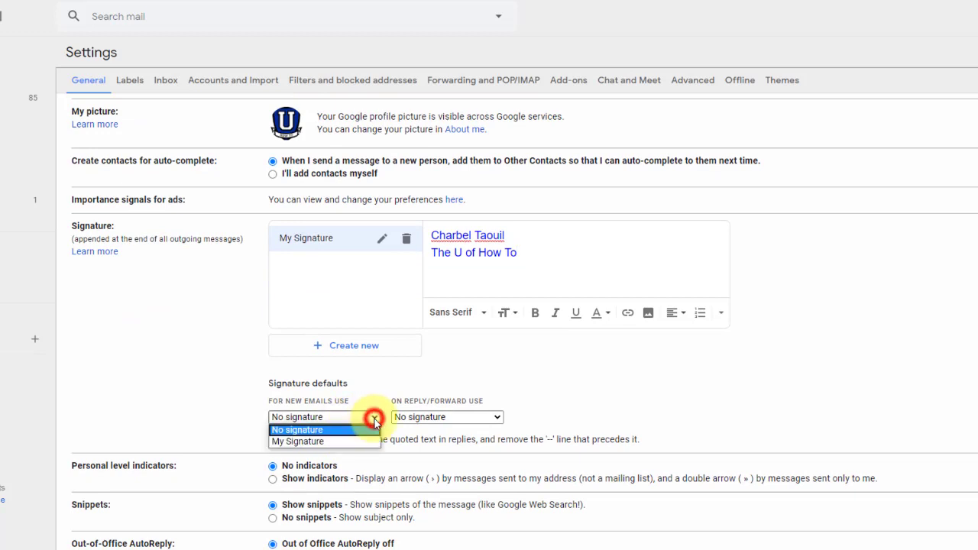
pyautogui.click(302, 443)
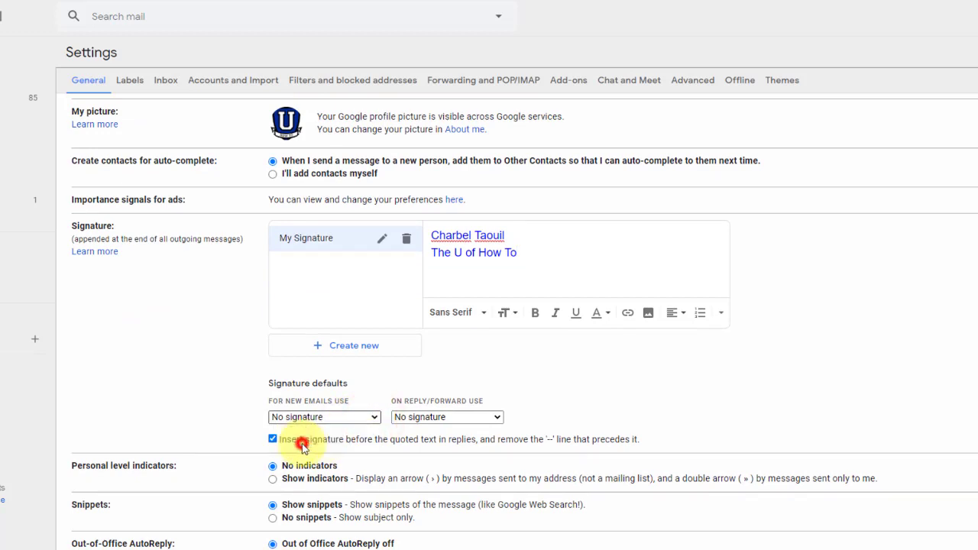
pyautogui.click(497, 417)
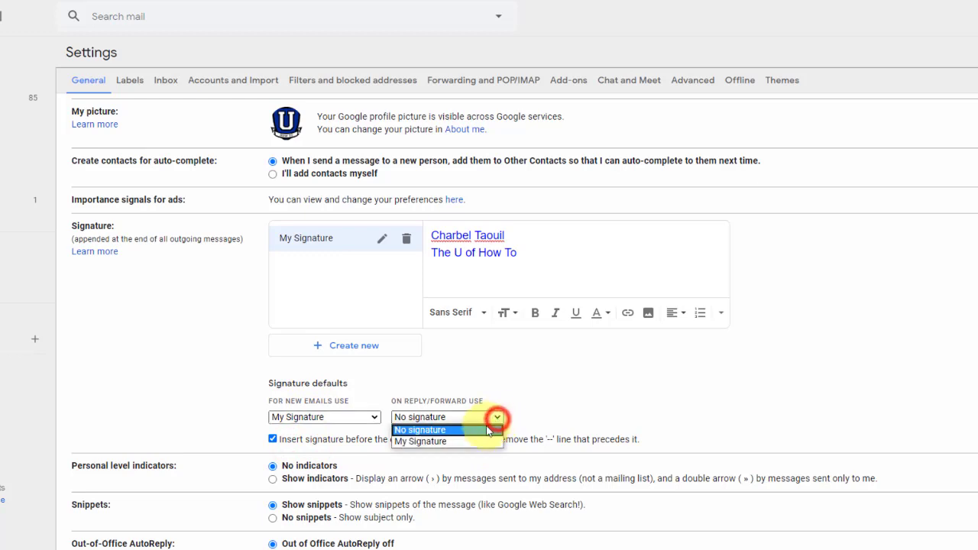
pyautogui.click(451, 443)
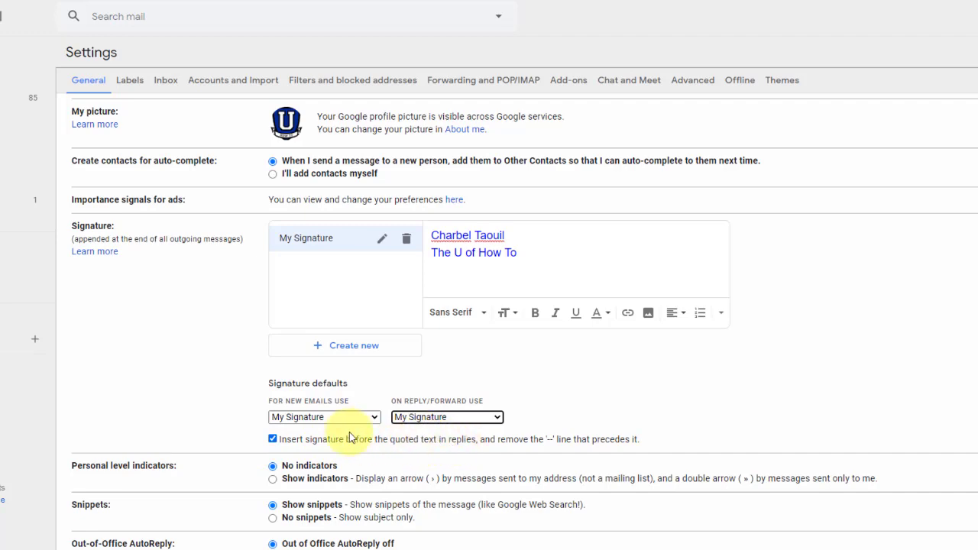
pyautogui.scroll(-3, 504, 334)
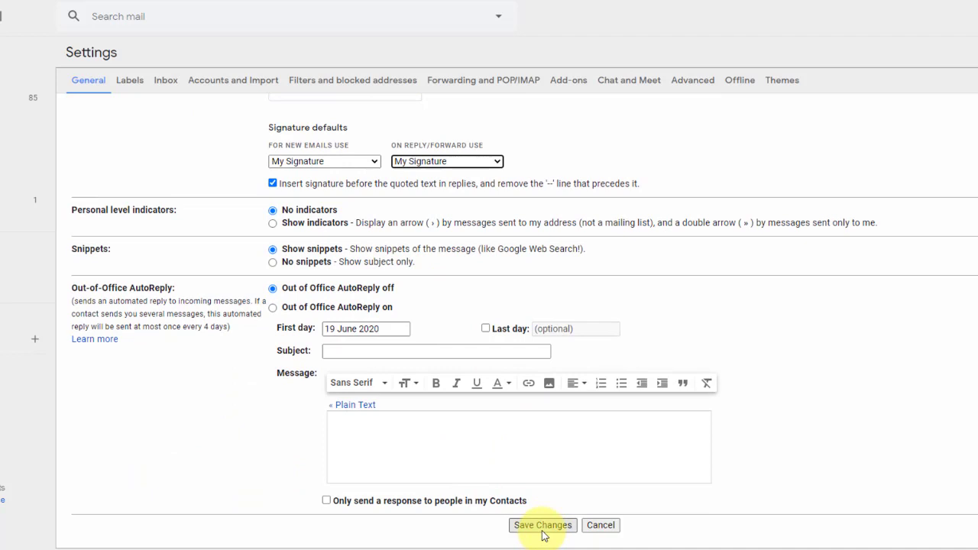
pyautogui.click(543, 530)
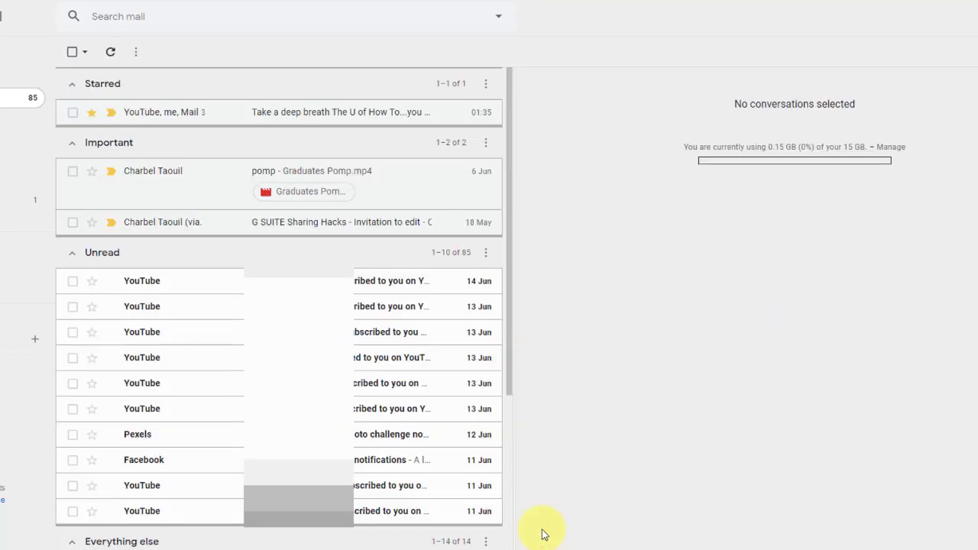
# - Forward the pomp email from the Important section and add "Here is my body text." above the signature
pyautogui.click(201, 189)
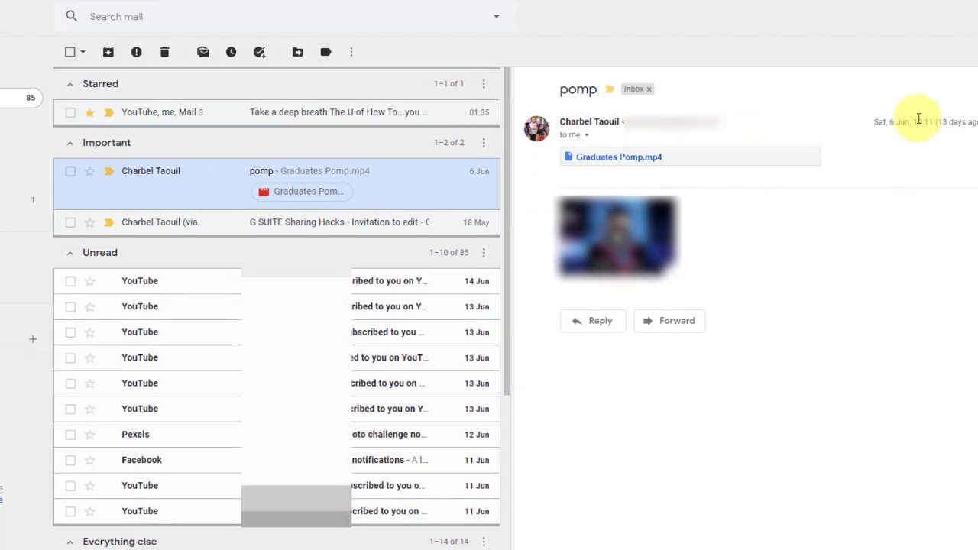
pyautogui.click(977, 127)
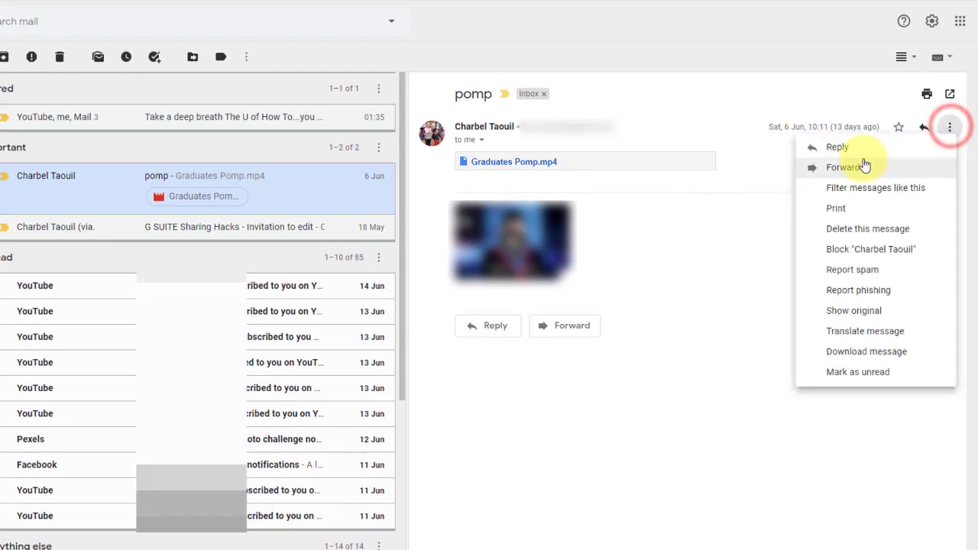
pyautogui.click(892, 171)
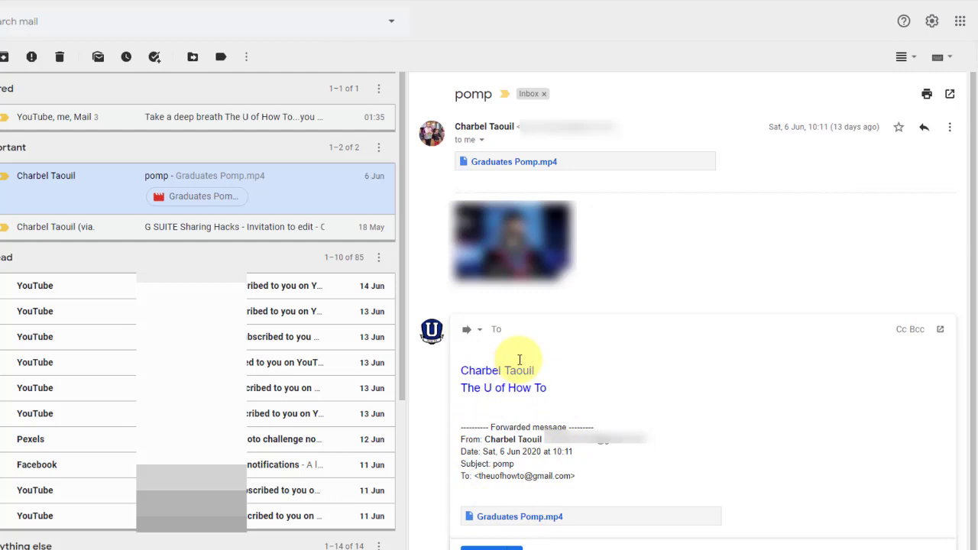
pyautogui.click(497, 351)
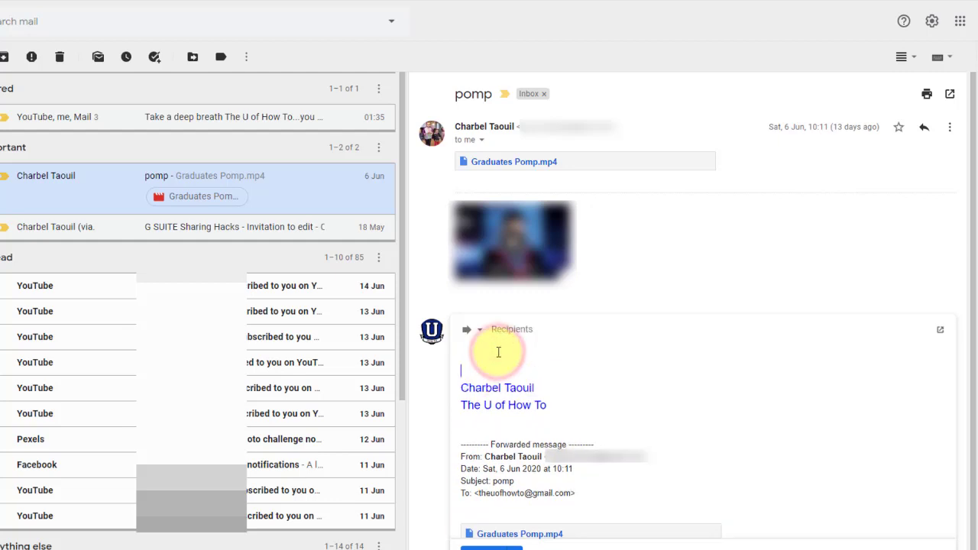
pyautogui.write('Here is my body text.')
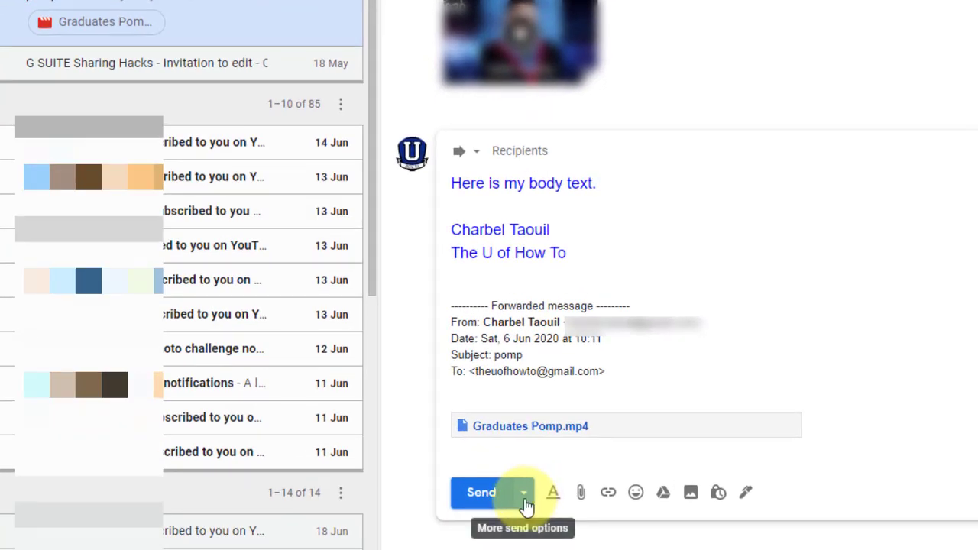
# - Address the forward to the recipient and schedule it for 24 Jun 2020 at 8:15, turning on link sharing for Graduates Pomp.mp4
pyautogui.click(525, 498)
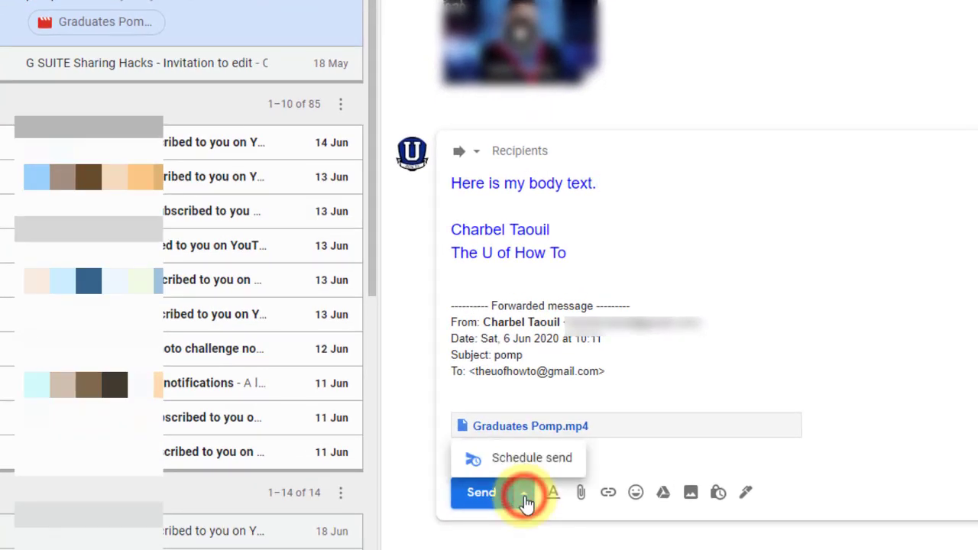
pyautogui.click(531, 463)
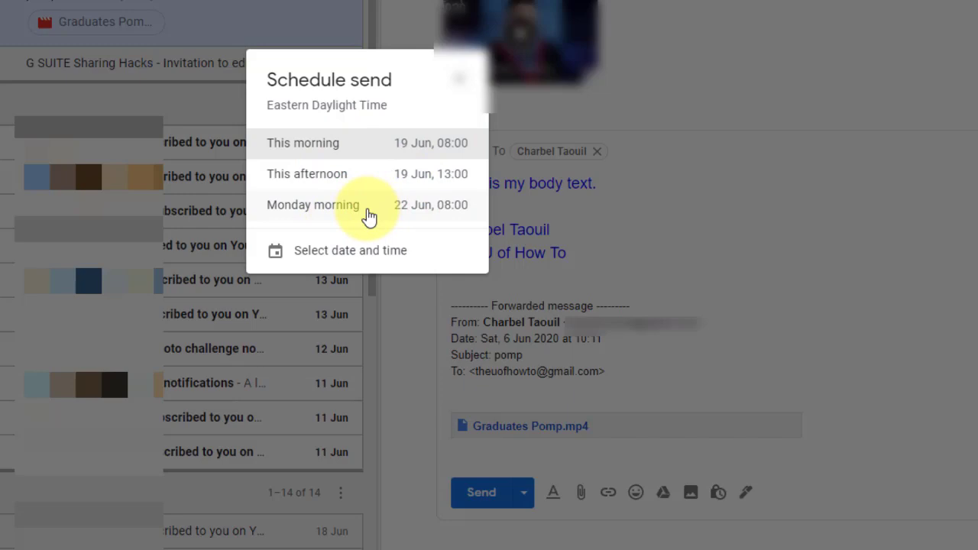
pyautogui.click(348, 250)
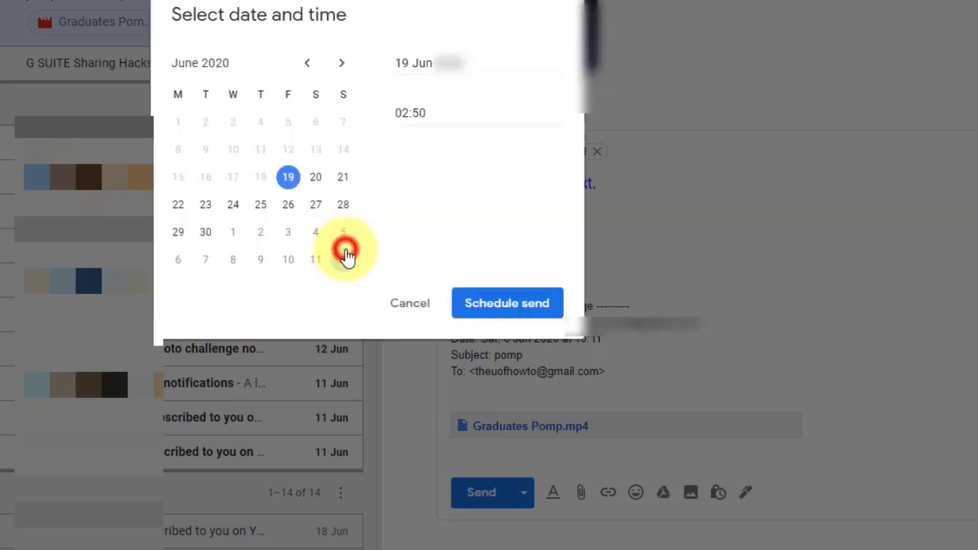
pyautogui.click(234, 206)
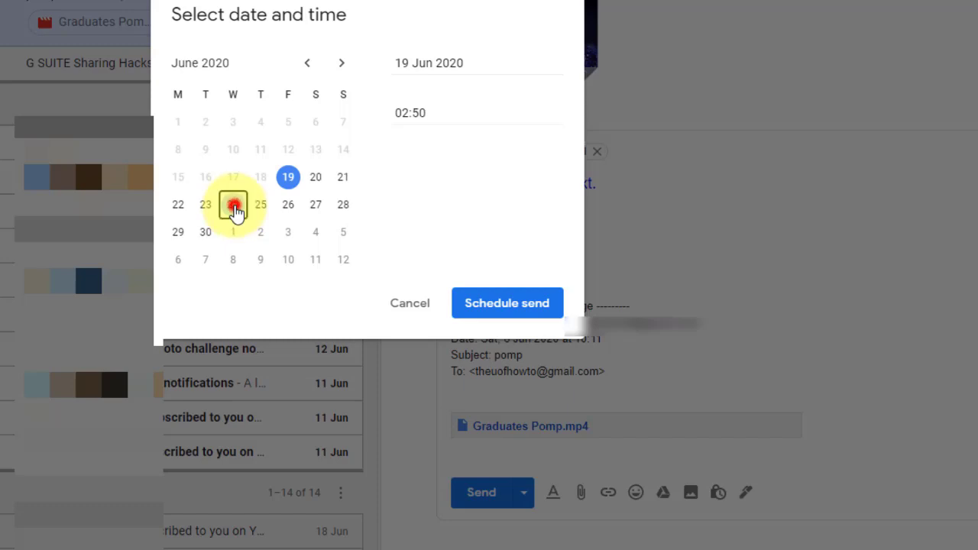
pyautogui.moveTo(432, 113); pyautogui.dragTo(395, 130)
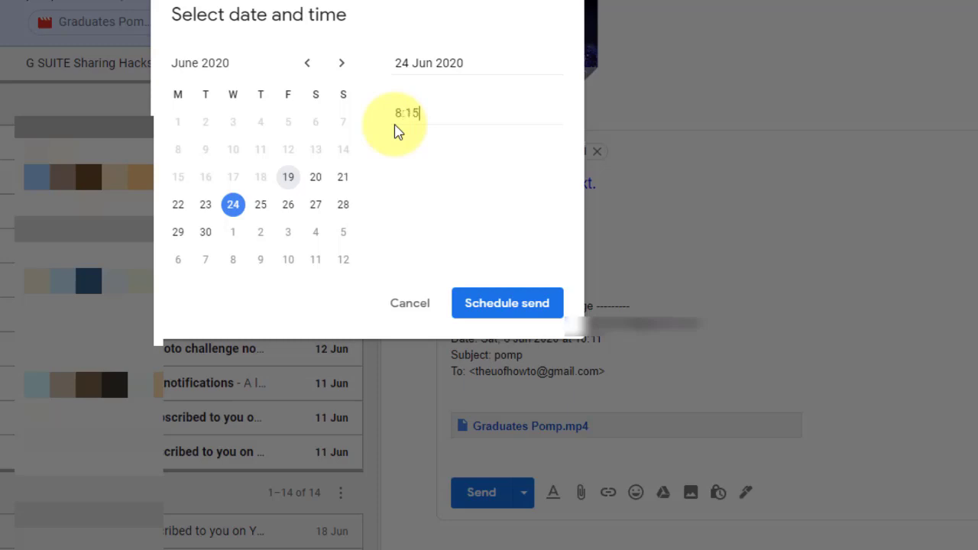
pyautogui.press('Return')
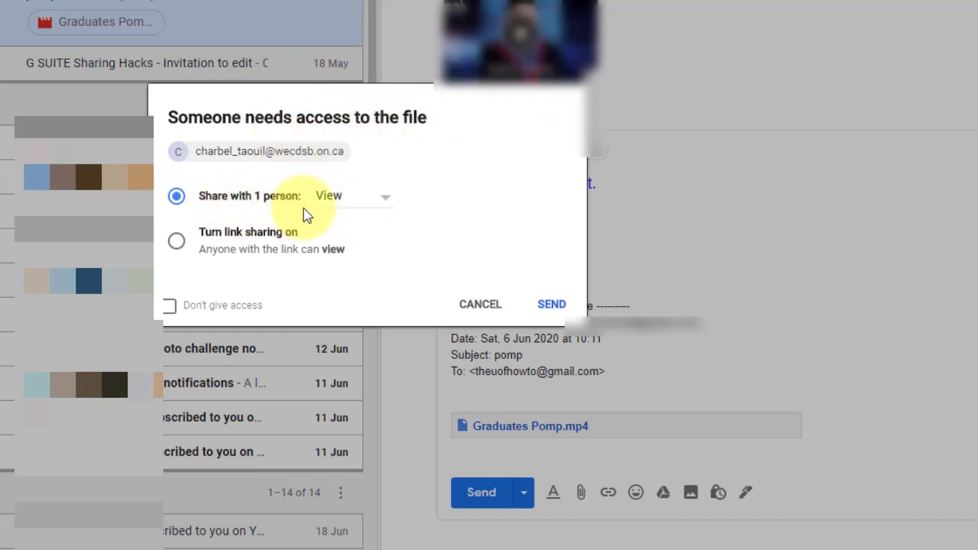
pyautogui.click(181, 243)
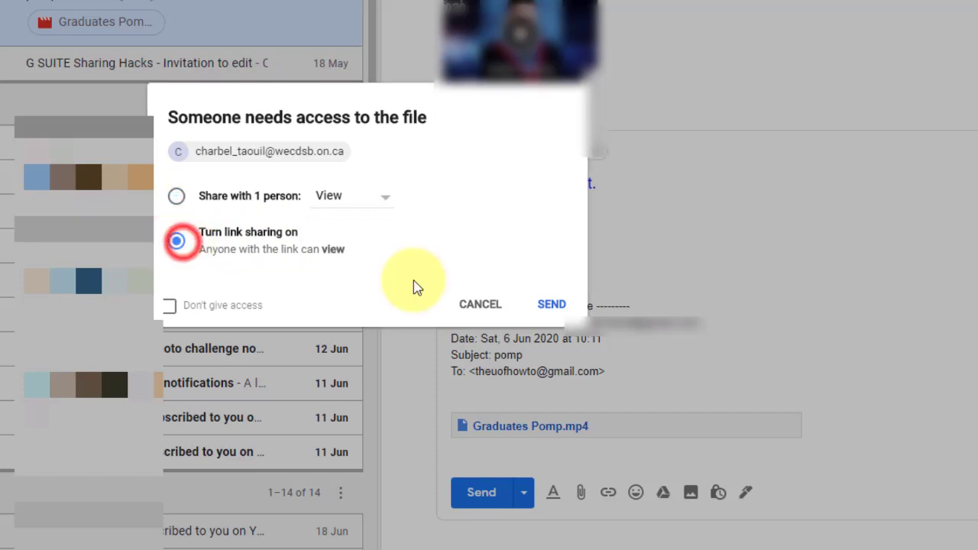
pyautogui.click(557, 305)
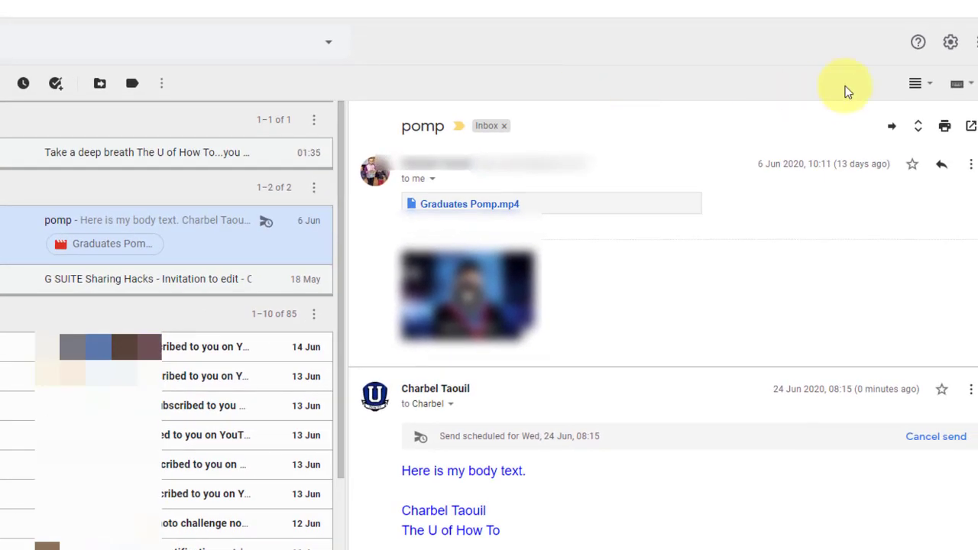
# - Examine the available send cancellation periods for Undo Send in the full general settings
pyautogui.click(951, 42)
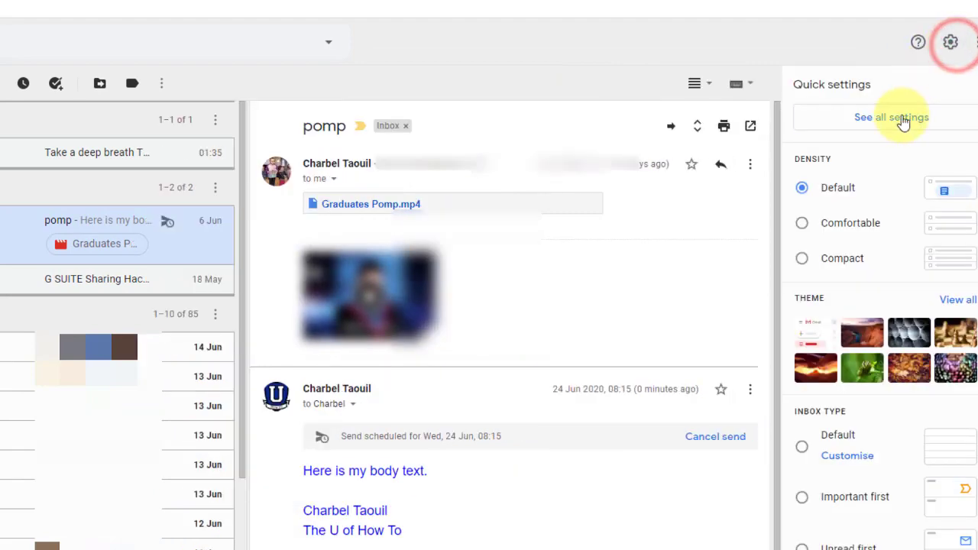
pyautogui.click(879, 121)
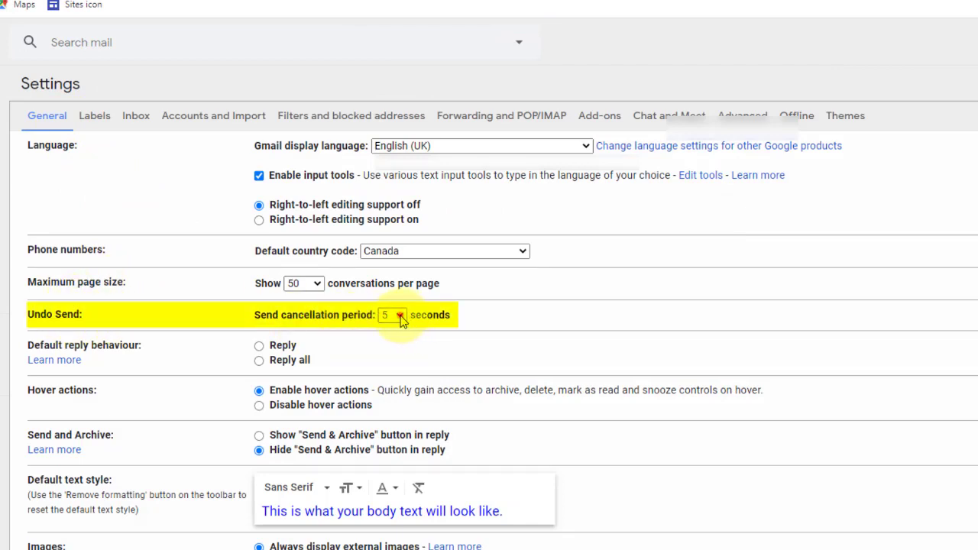
pyautogui.click(400, 317)
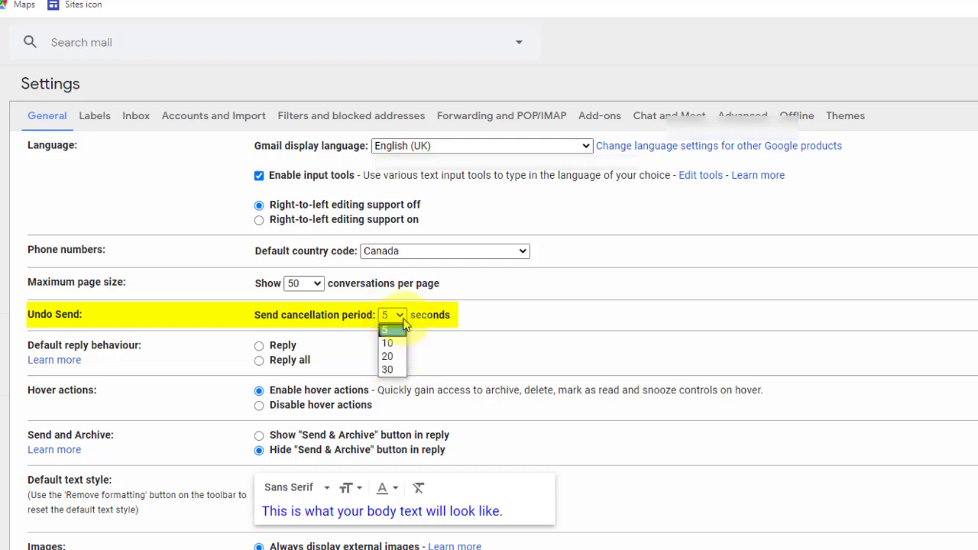
pyautogui.click(402, 324)
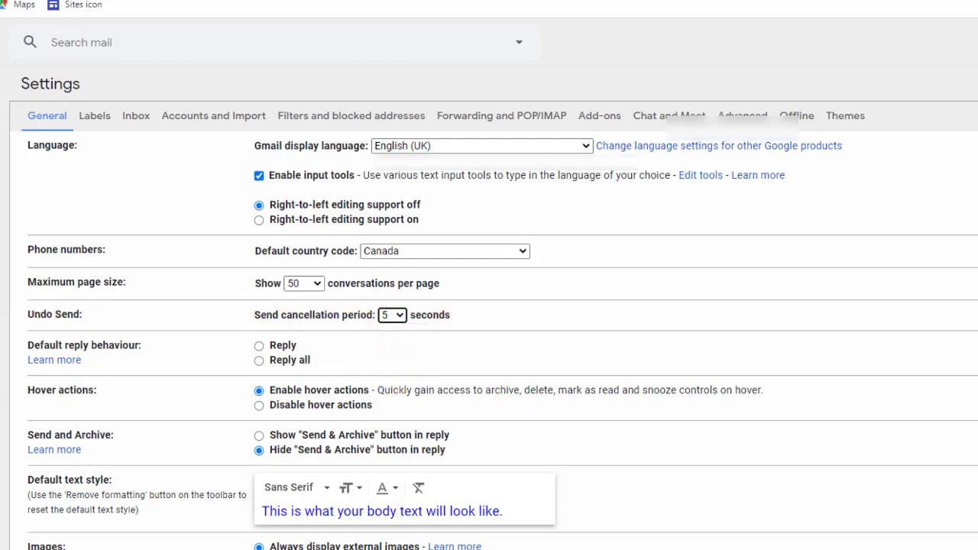
pyautogui.click(399, 316)
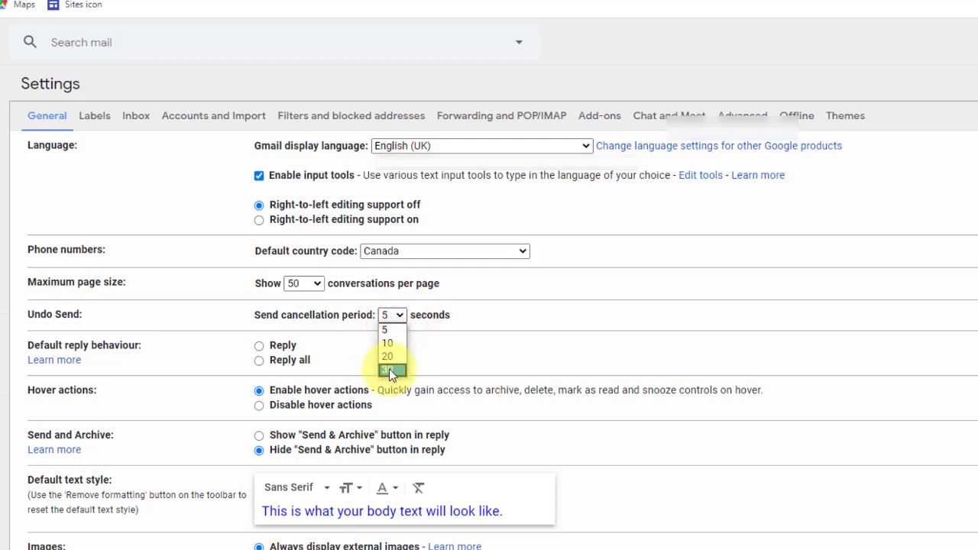
pyautogui.click(394, 316)
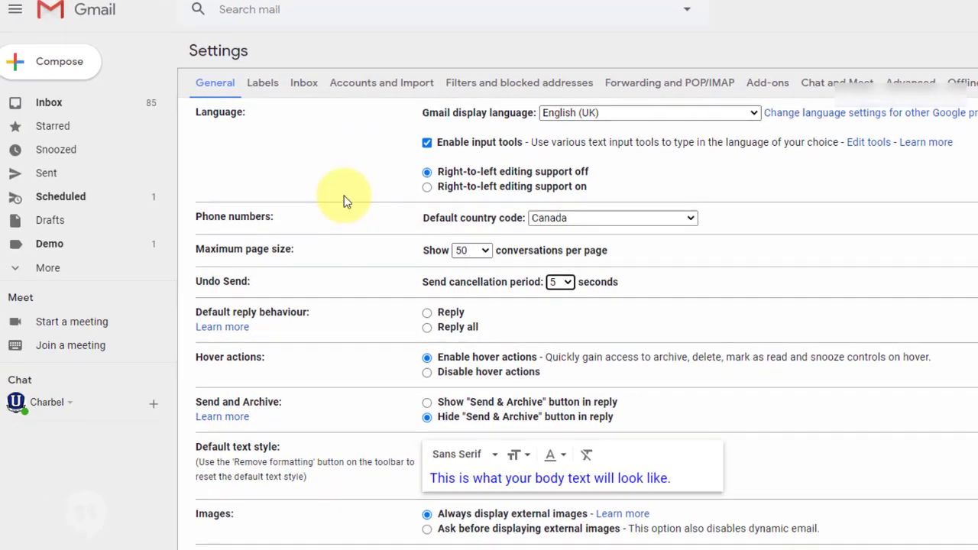
# - Open the pomp forward from the Scheduled emails to review its send time and content
pyautogui.click(61, 199)
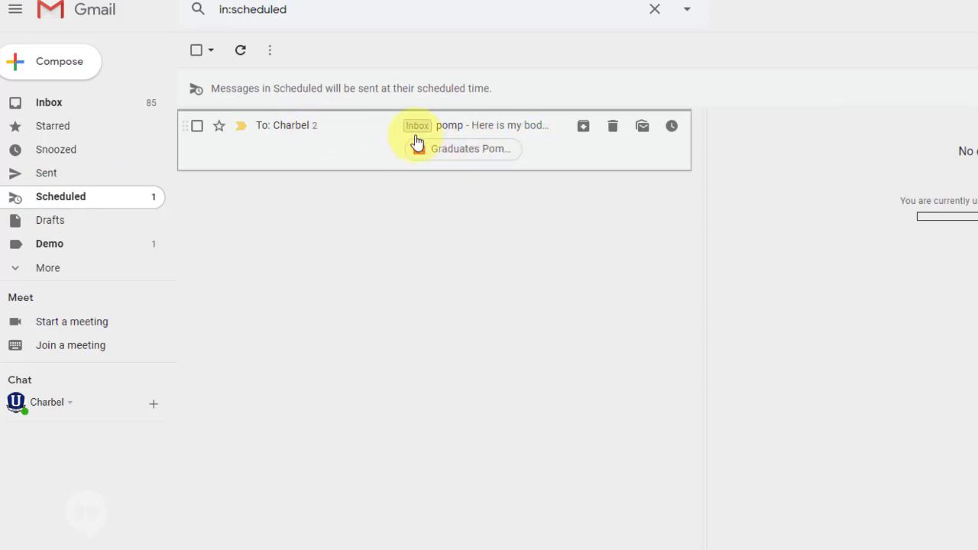
pyautogui.click(364, 139)
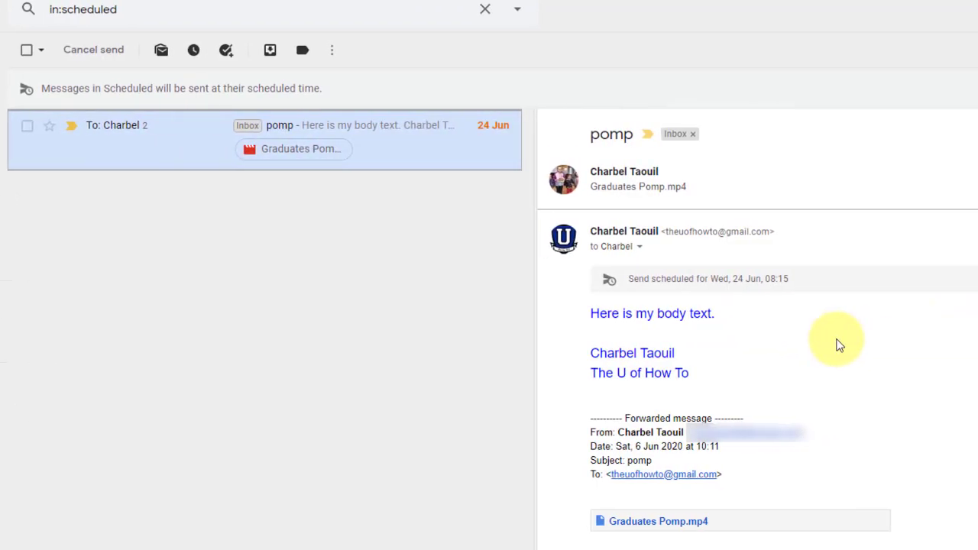